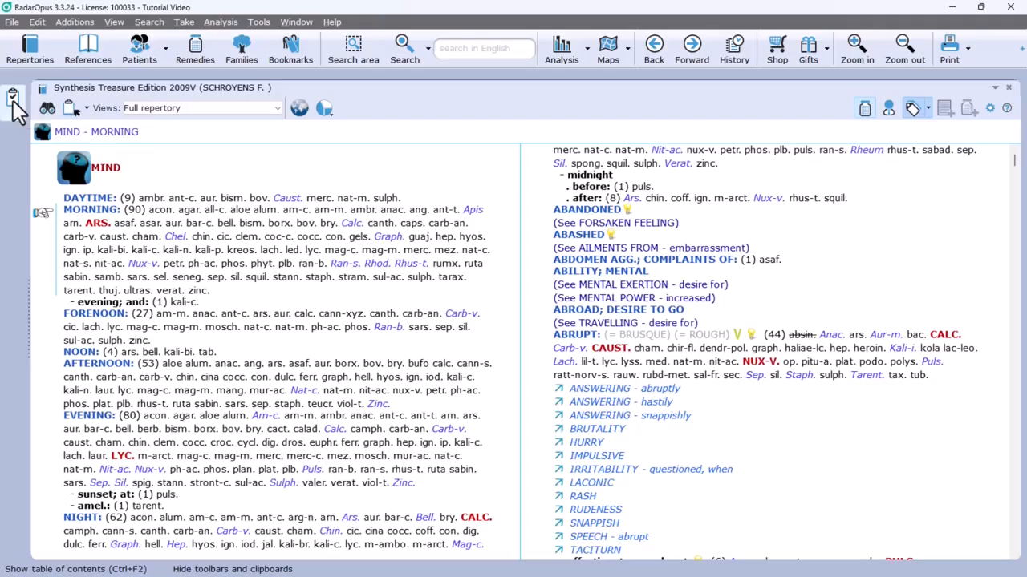
Step: Add more clipboards to the clipboard bar until there are eight
right_click(12, 100)
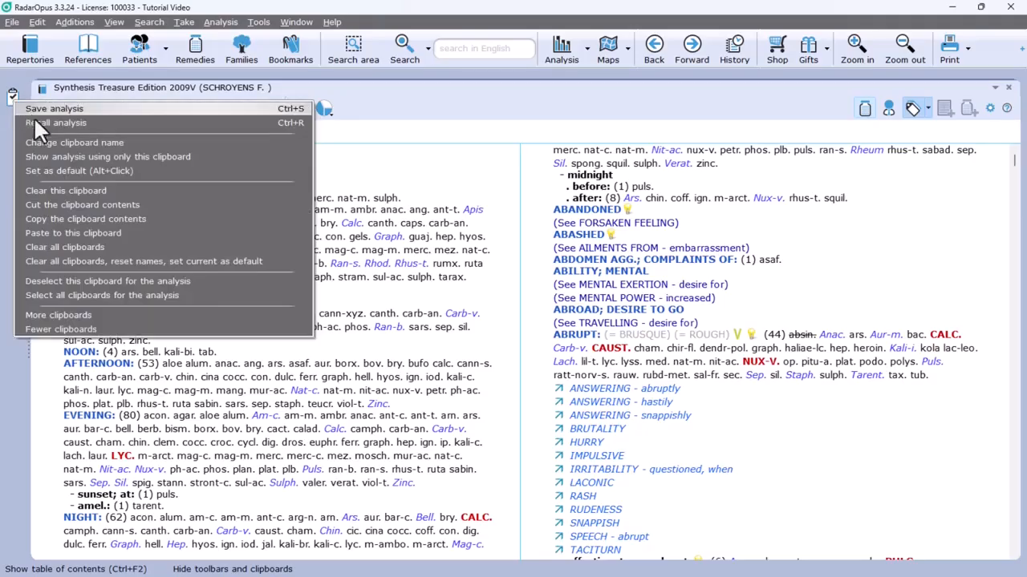
click(90, 313)
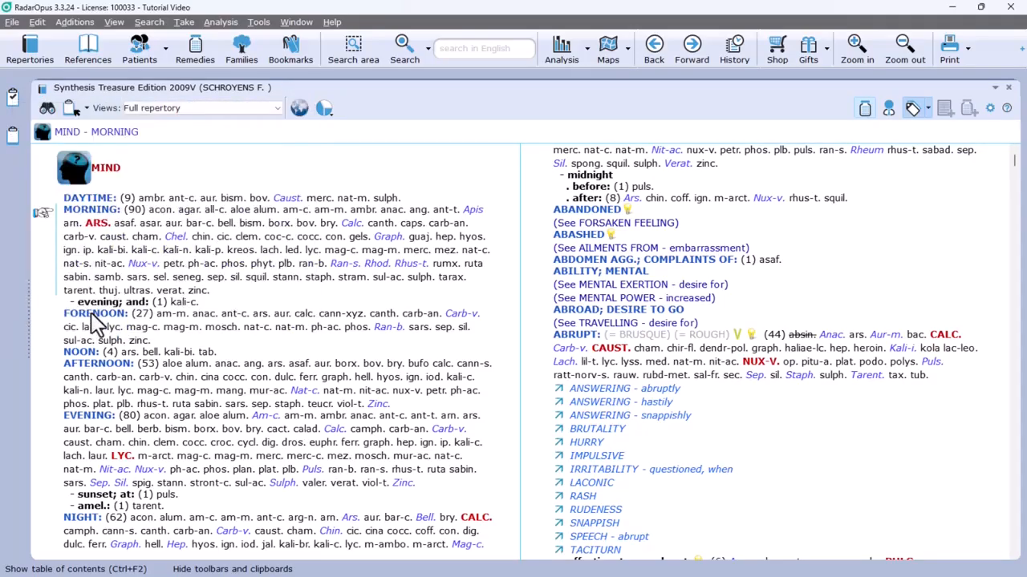
right_click(12, 138)
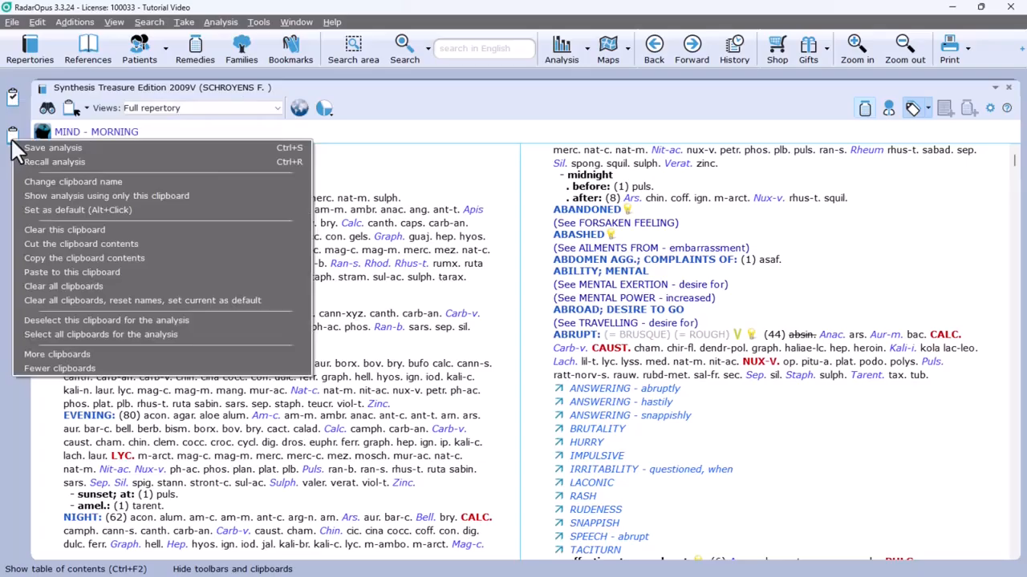
click(67, 355)
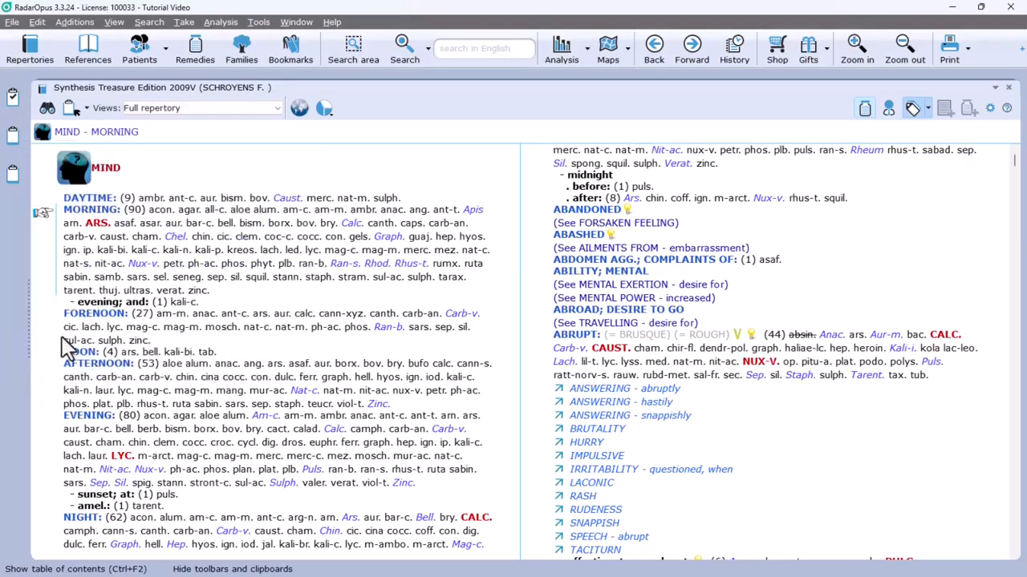
right_click(12, 172)
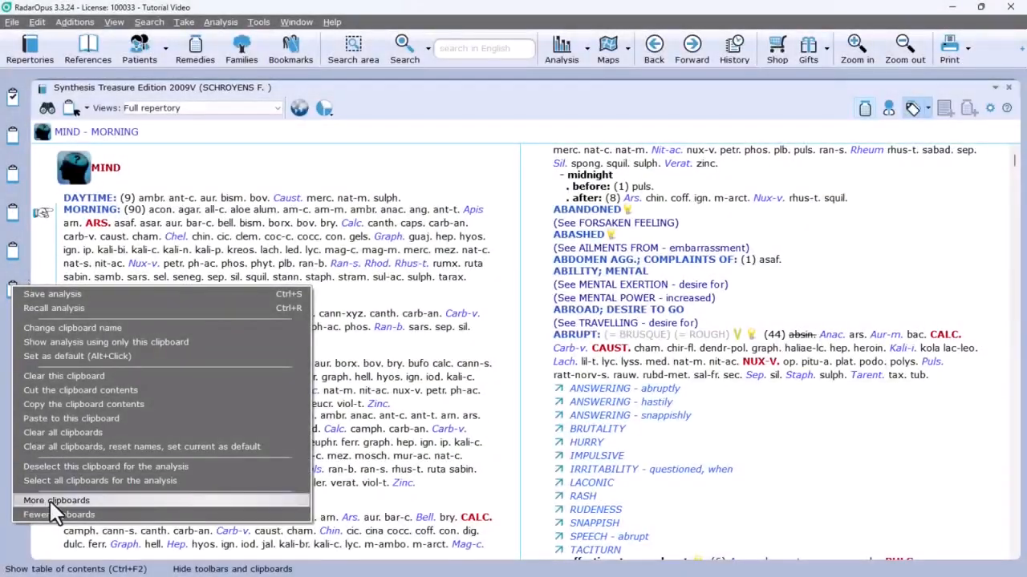
click(53, 505)
right_click(11, 322)
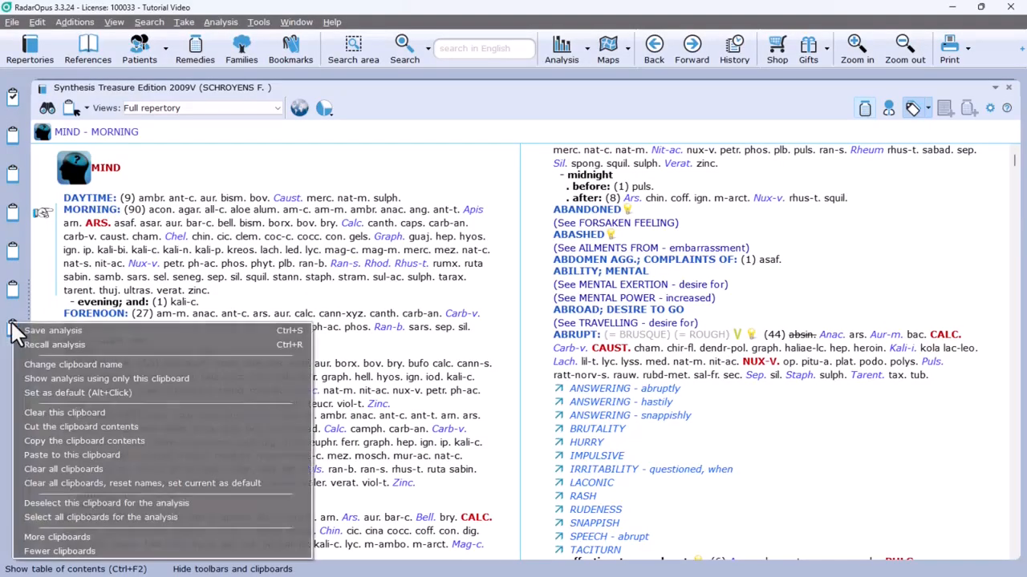
click(74, 537)
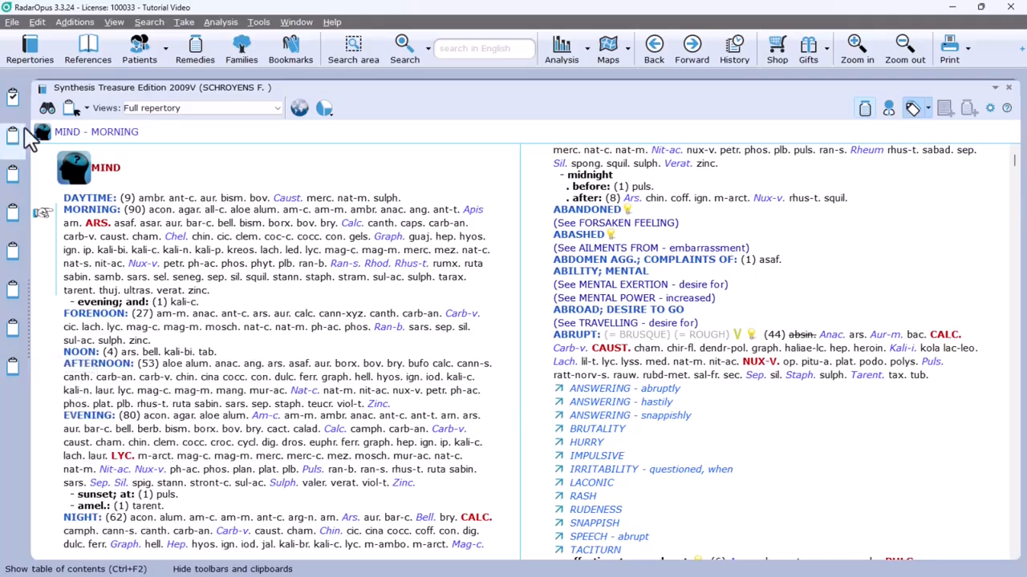
Step: Open the analysis and rename the first clipboard as Constitutional, saving the name as its default
click(11, 101)
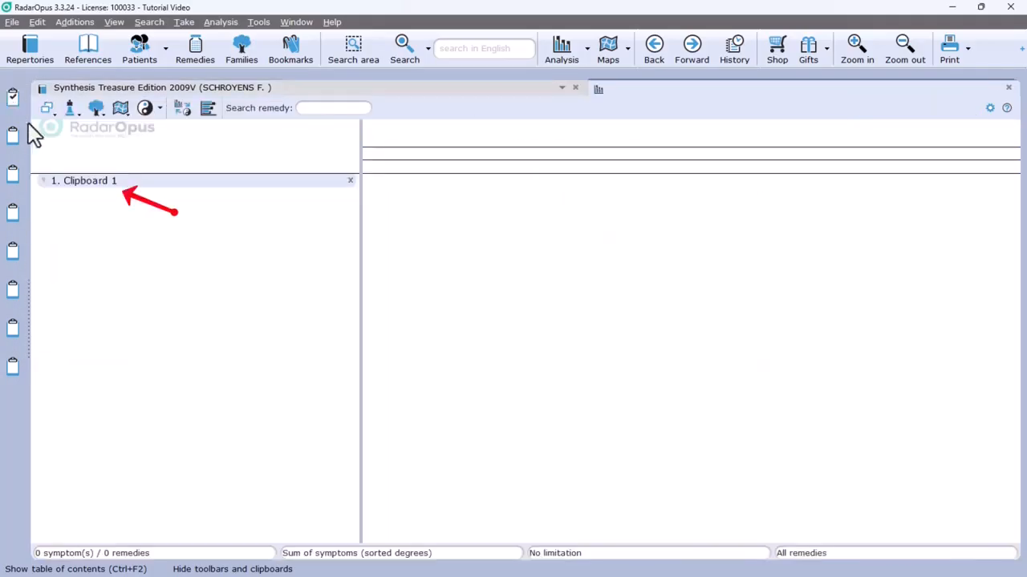
right_click(94, 186)
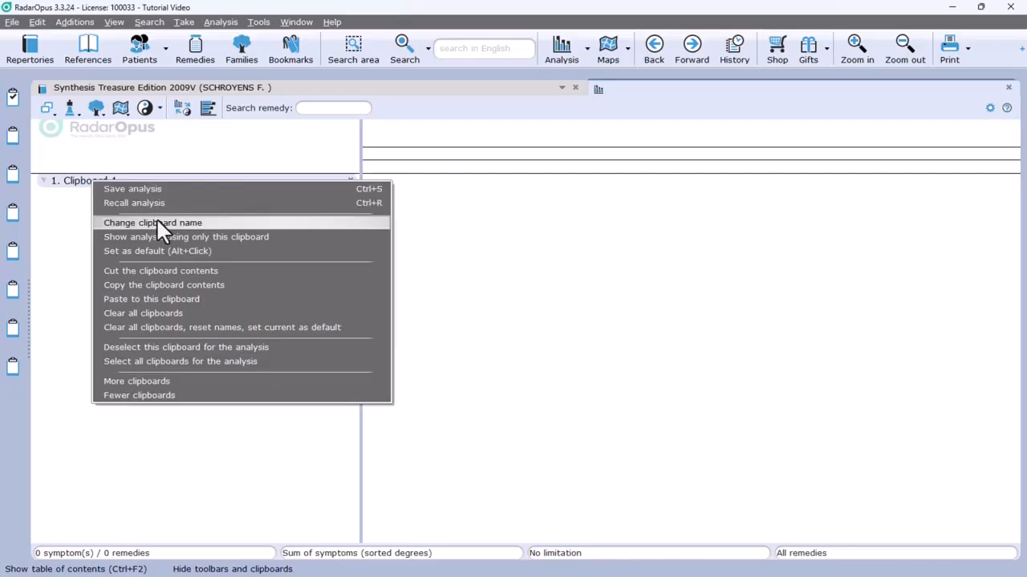
right_click(13, 102)
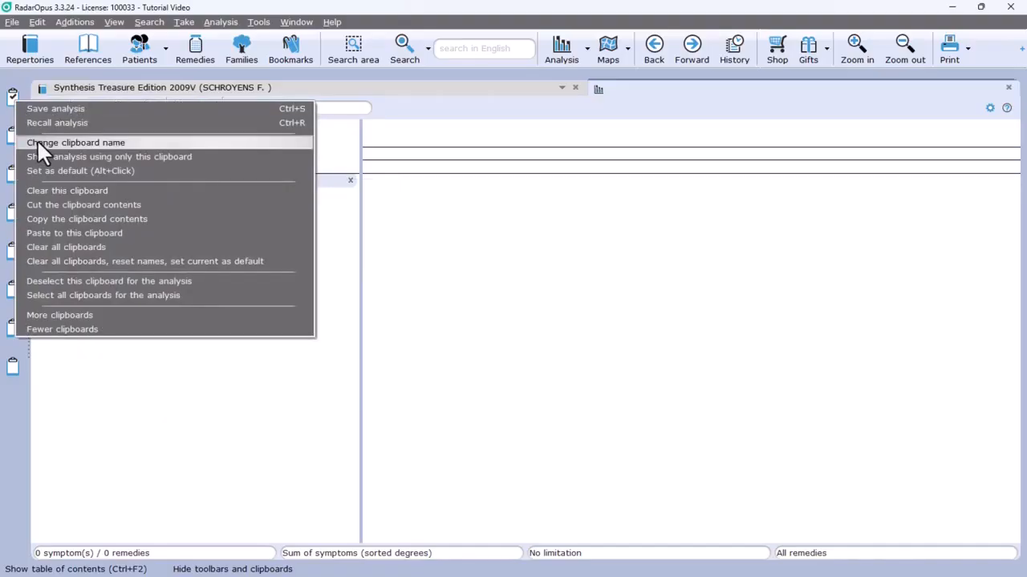
click(37, 142)
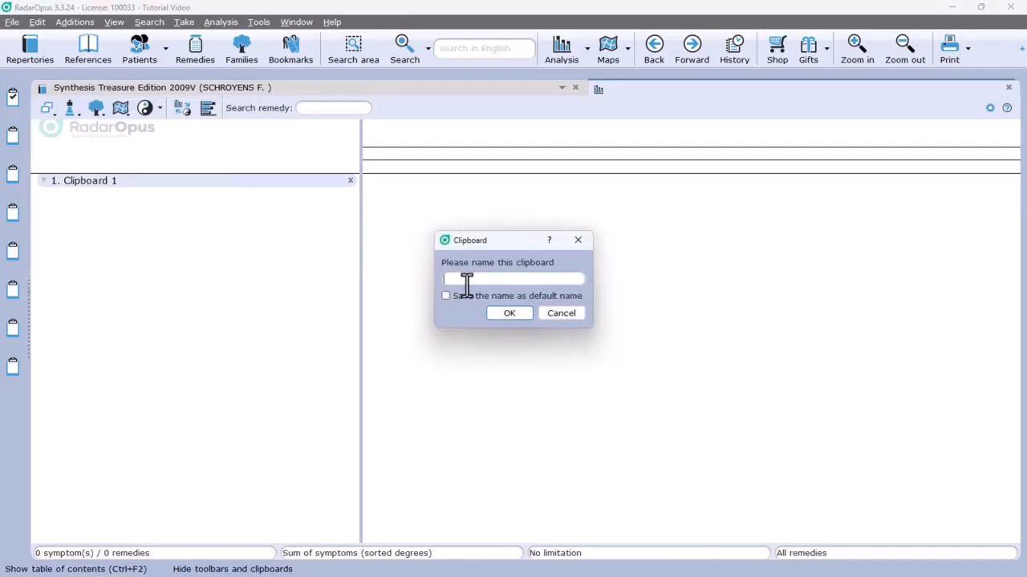
text(Constitutional)
click(447, 296)
click(506, 318)
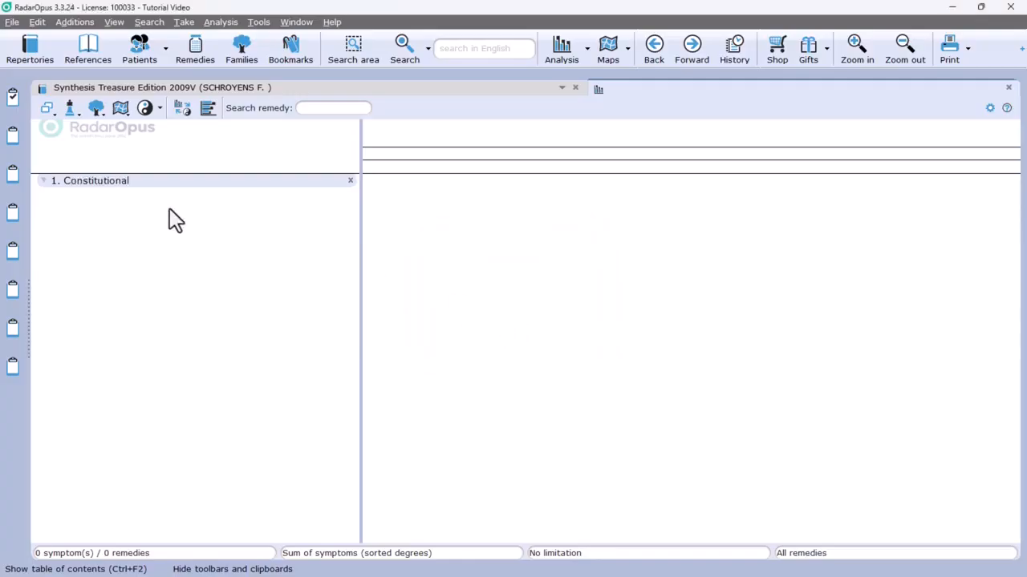
Step: Rename the second clipboard as Incidents and save that name as its default
right_click(14, 138)
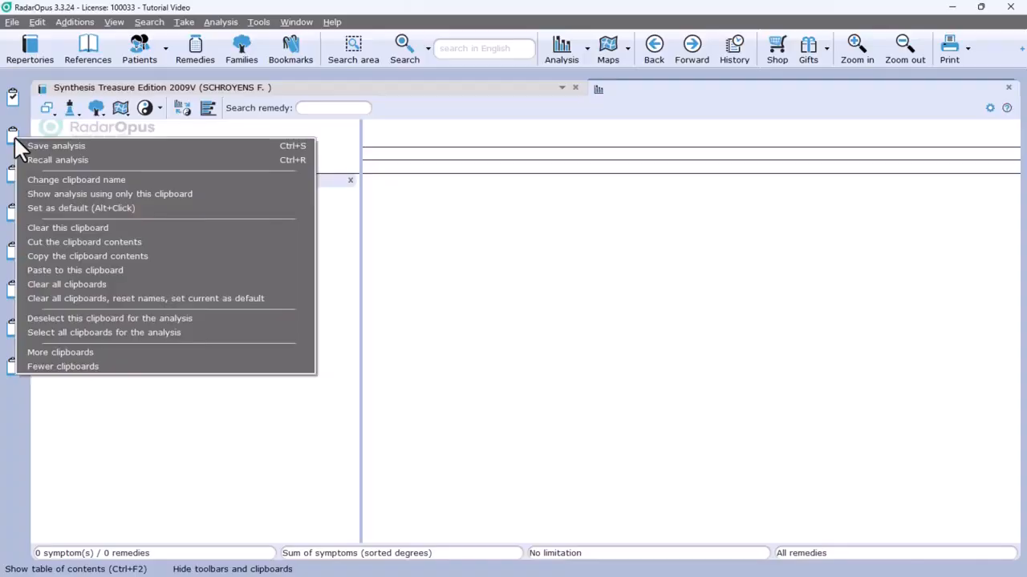
click(66, 178)
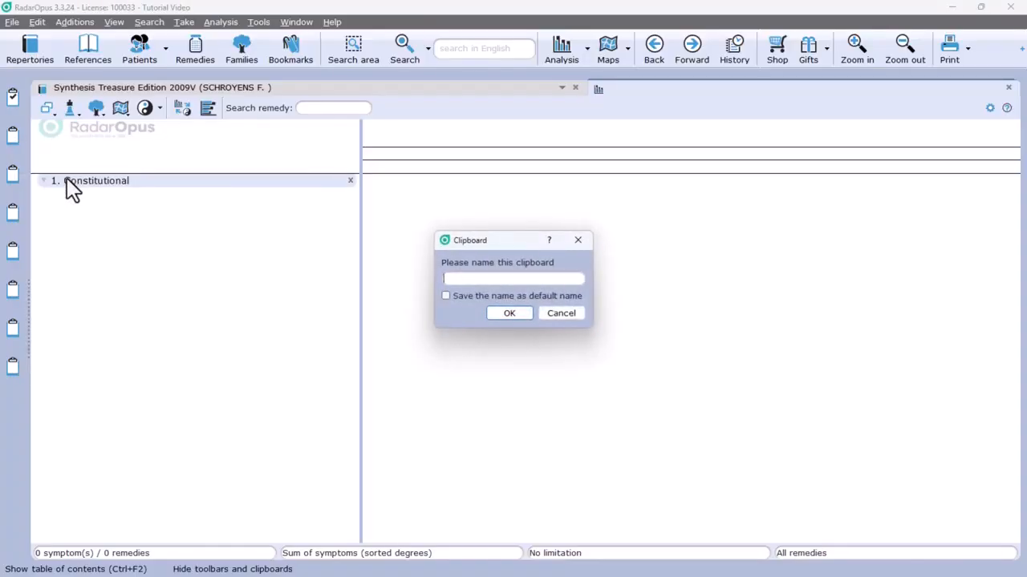
text(Incid)
text(etna)
key(BackSpace)
key(BackSpace)
key(BackSpace)
text(nts)
click(446, 297)
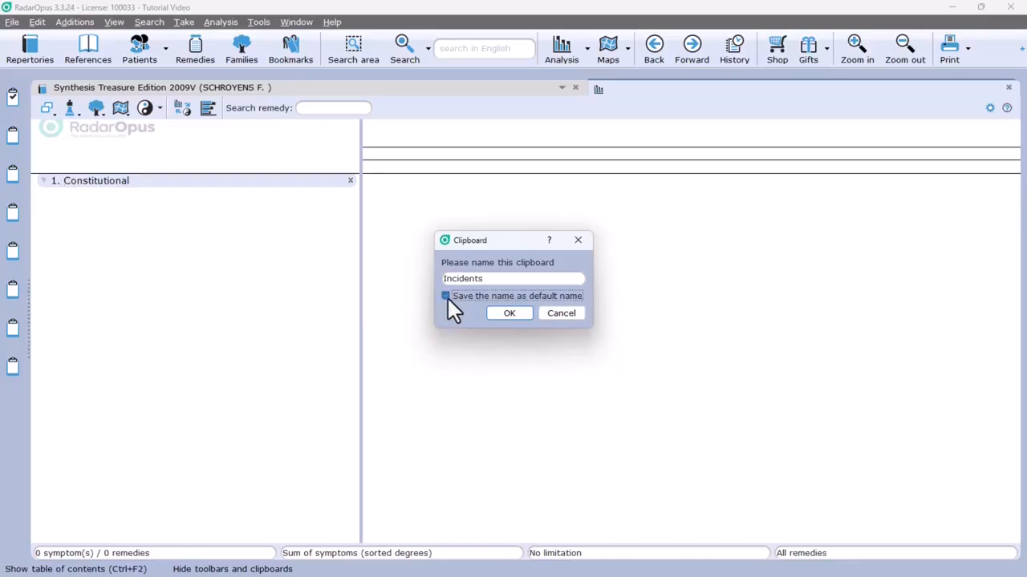
click(506, 314)
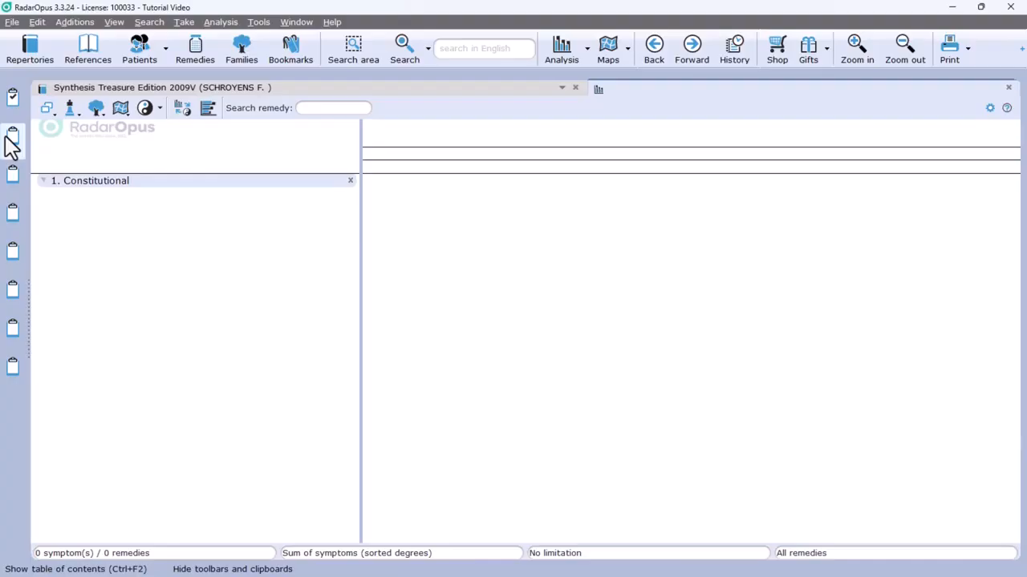
Step: Include clipboards 2 through 8, from Incidents to STD, in the analysis alongside Constitutional
click(11, 143)
click(10, 178)
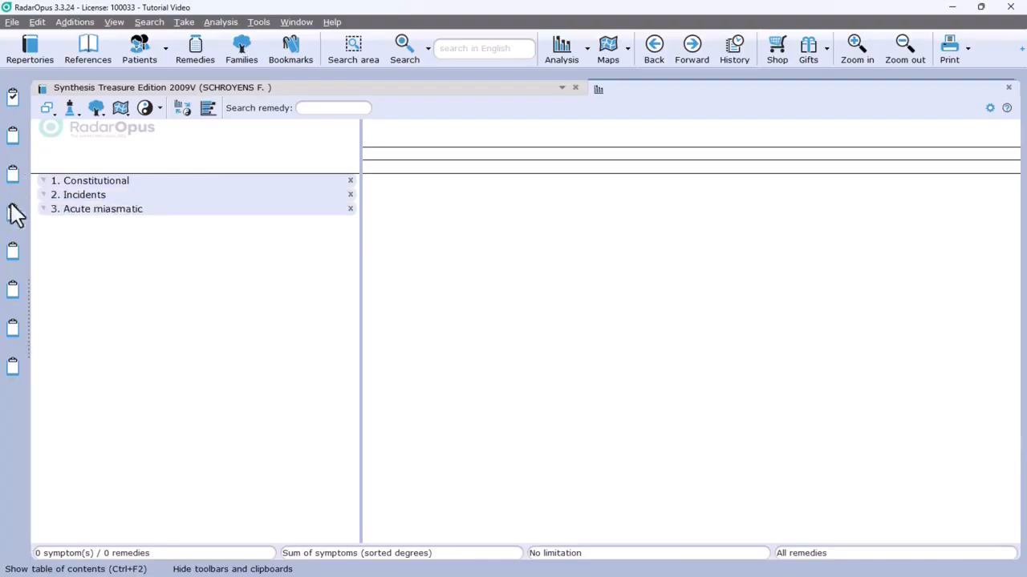
click(12, 215)
click(11, 253)
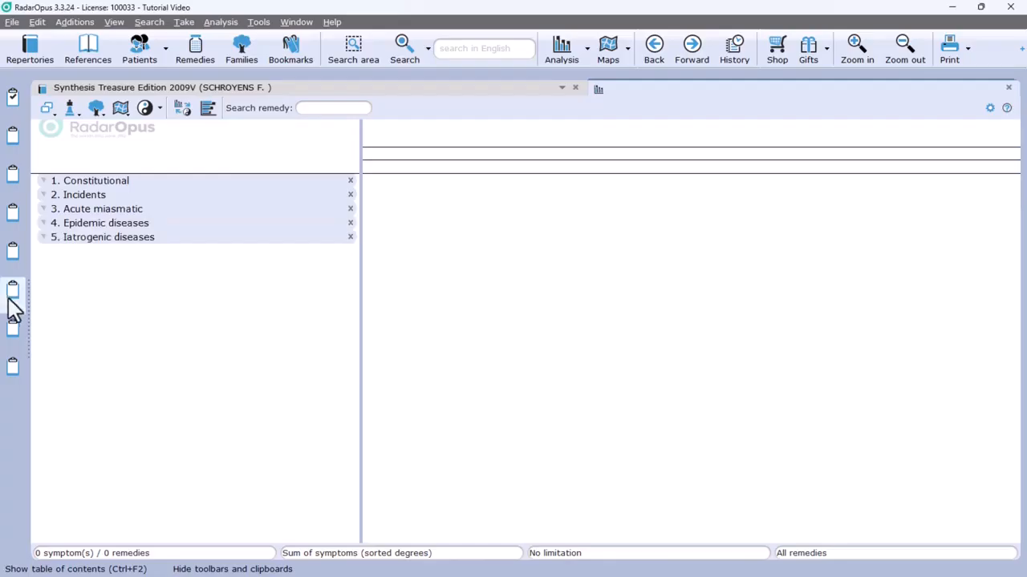
click(11, 292)
click(12, 329)
click(12, 366)
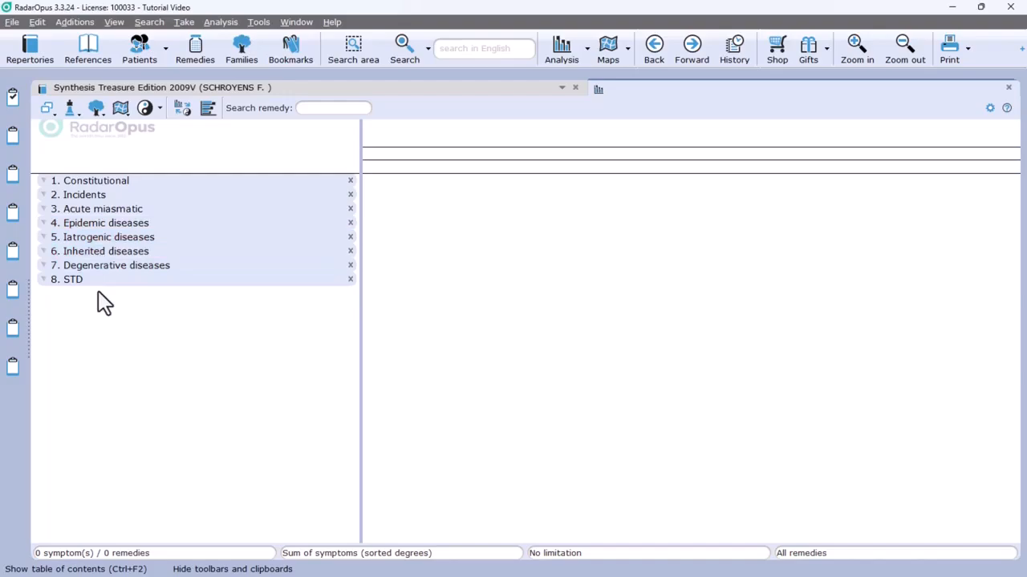
Step: In the Synthesis repertory, take the FORENOON rubric into the Incidents clipboard and the NOON rubric into the Epidemic diseases clipboard
click(285, 96)
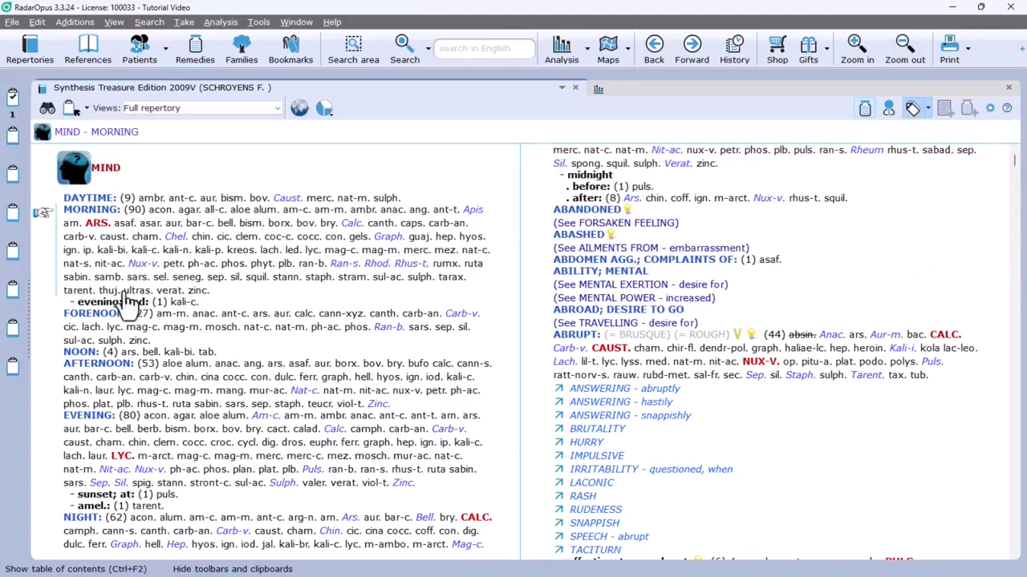
click(103, 318)
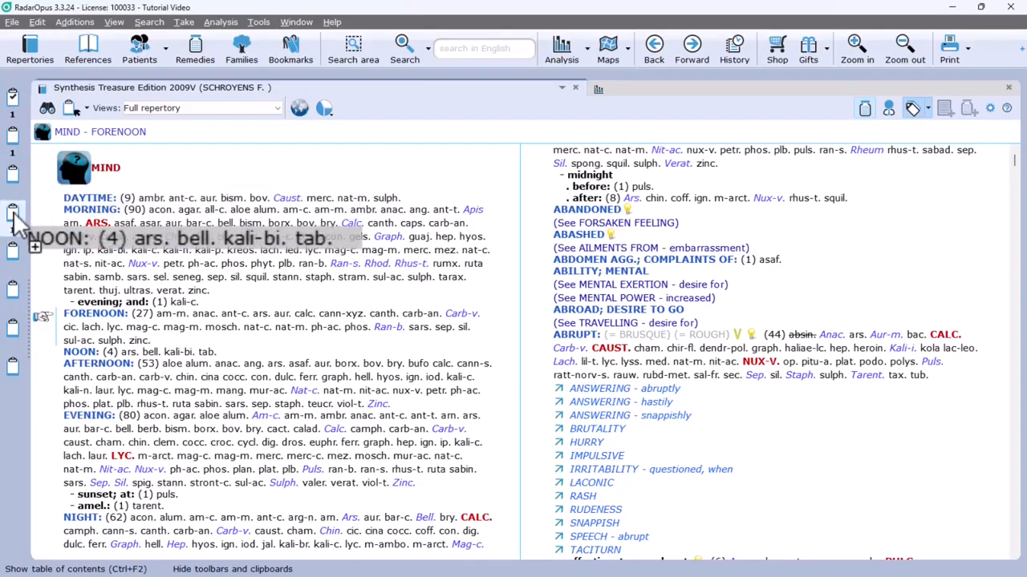
Step: Take the MIND - ABSENTMINDED rubric into the default Constitutional clipboard
scroll(80, 313, down, 10)
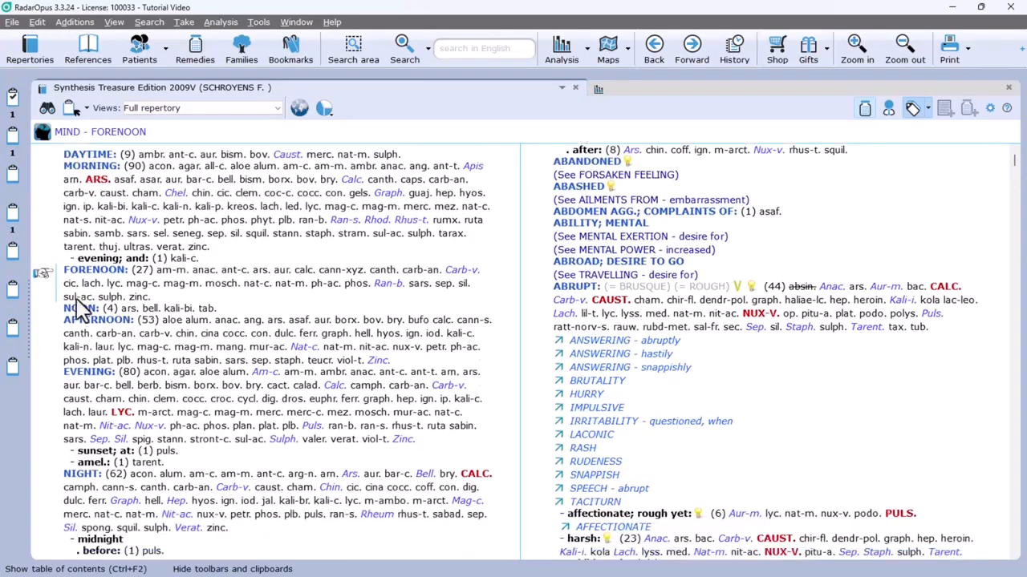
scroll(76, 298, down, 5)
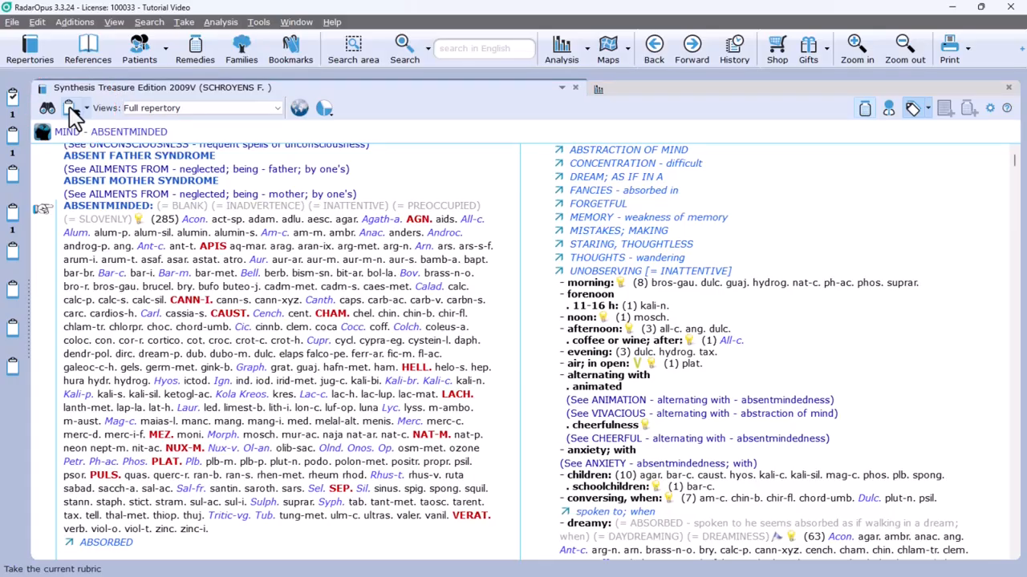
click(13, 99)
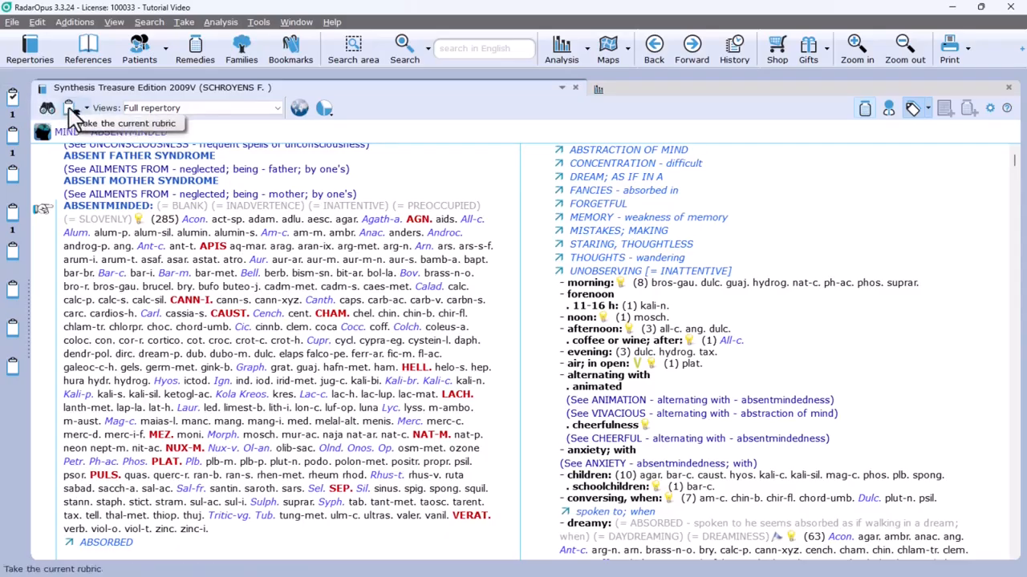
click(71, 111)
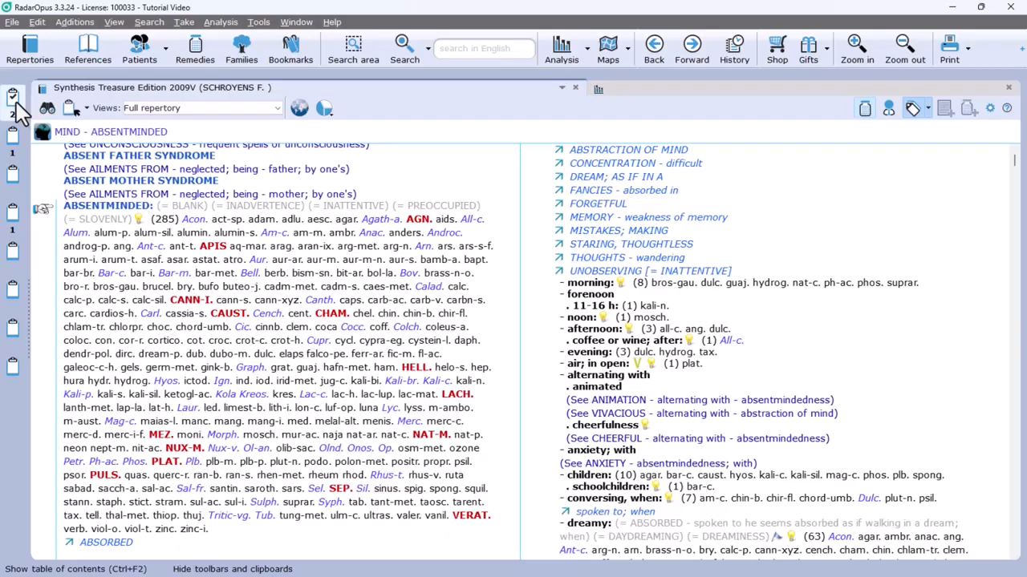
Step: Set the Acute miasmatic clipboard as default and take the ABSENTMINDED - dreamy rubric into it
right_click(18, 180)
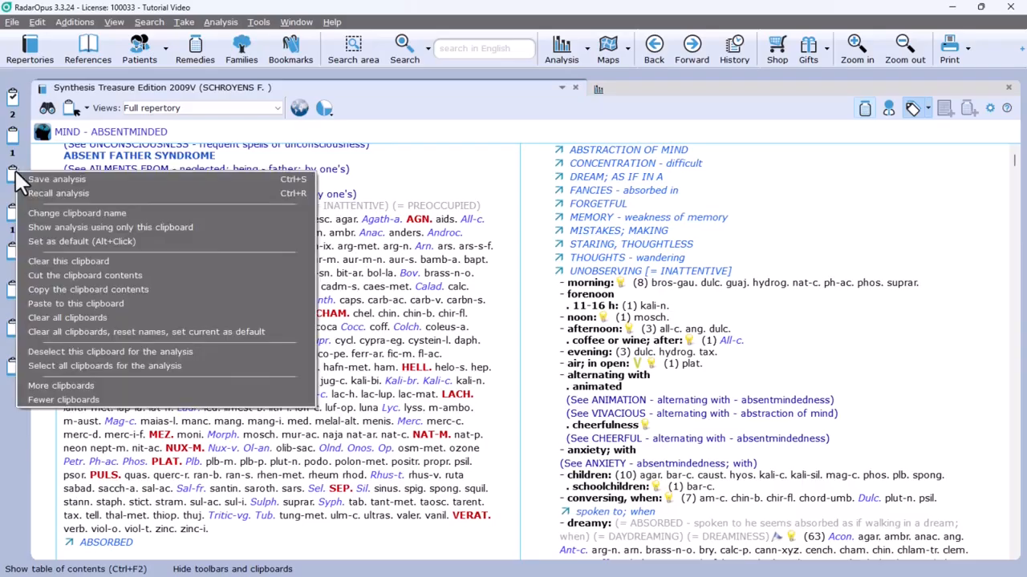
click(119, 240)
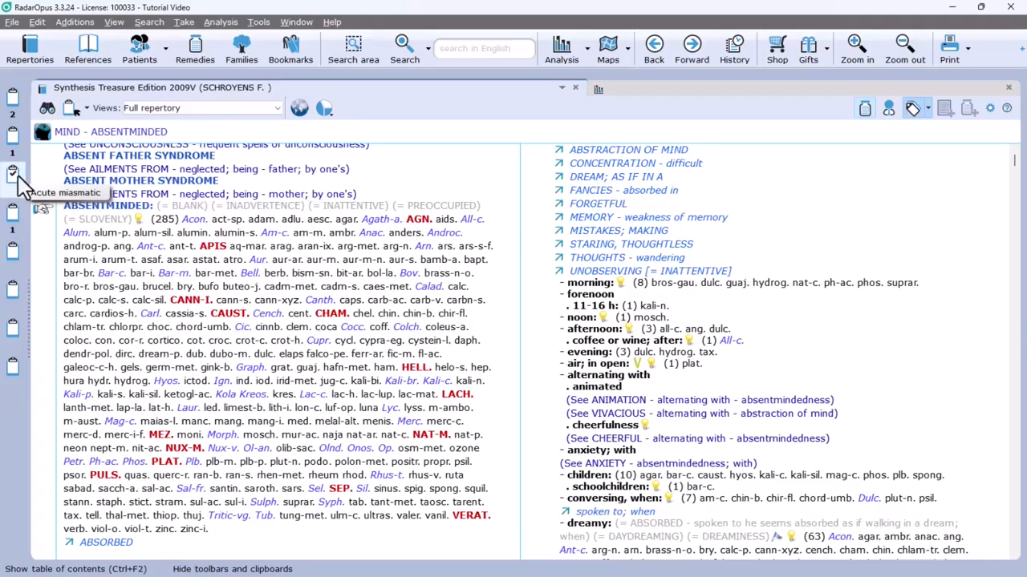
scroll(157, 285, down, 10)
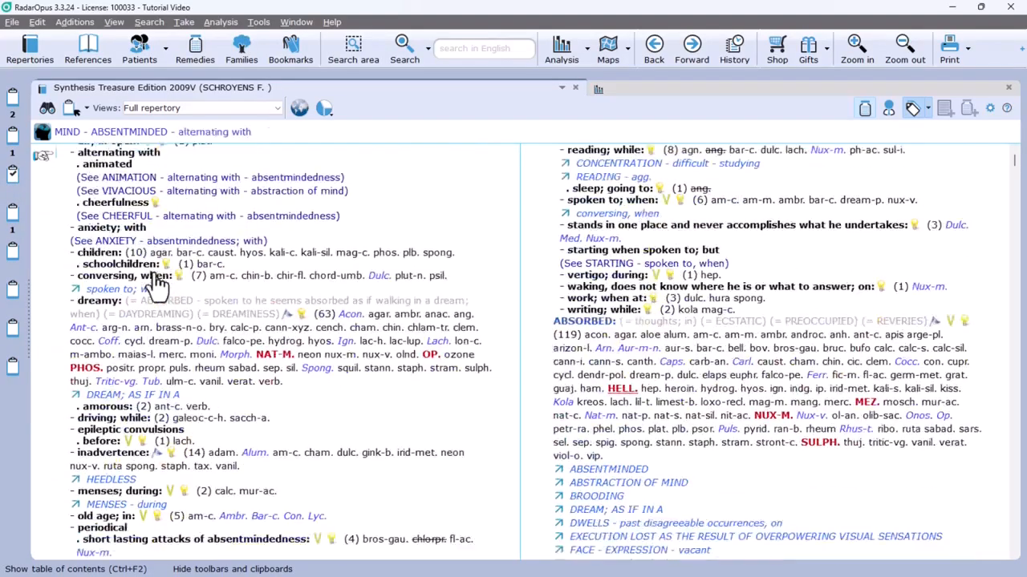
scroll(158, 282, down, 2)
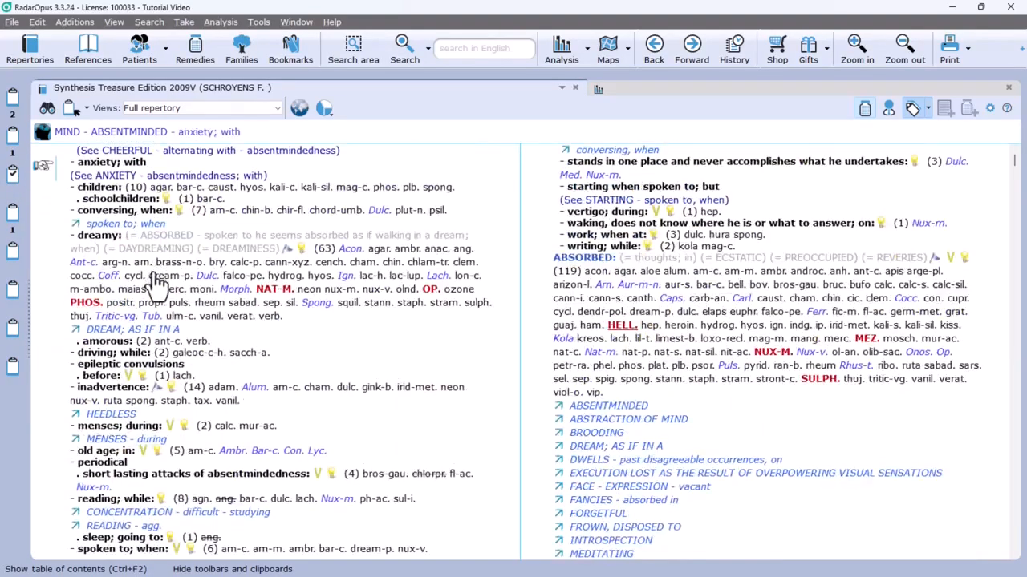
click(73, 116)
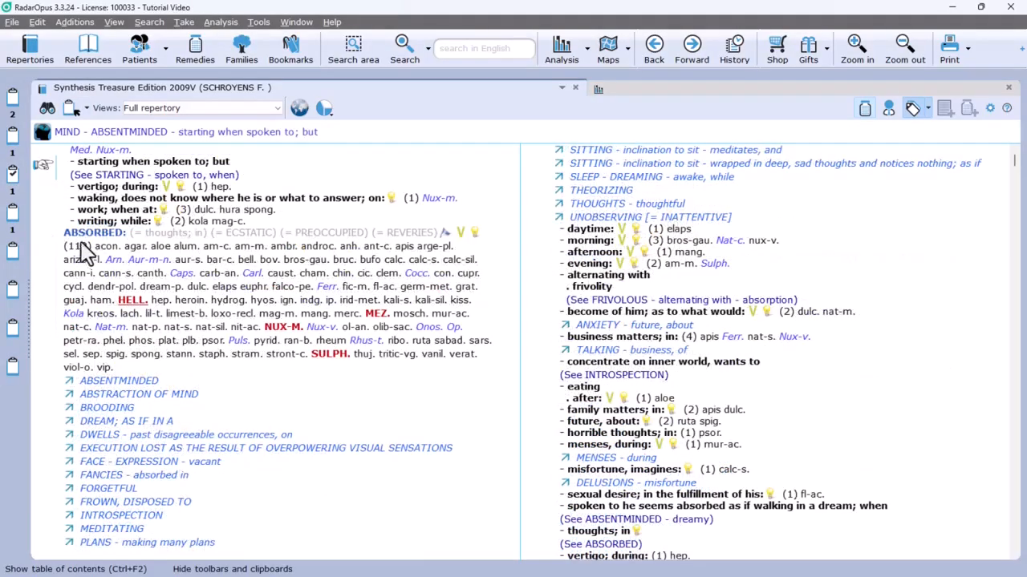
Step: Open the detailed take options for the ABSORBED rubric and assign it to clipboards 1 to 5, Constitutional through Iatrogenic diseases
scroll(95, 265, down, 3)
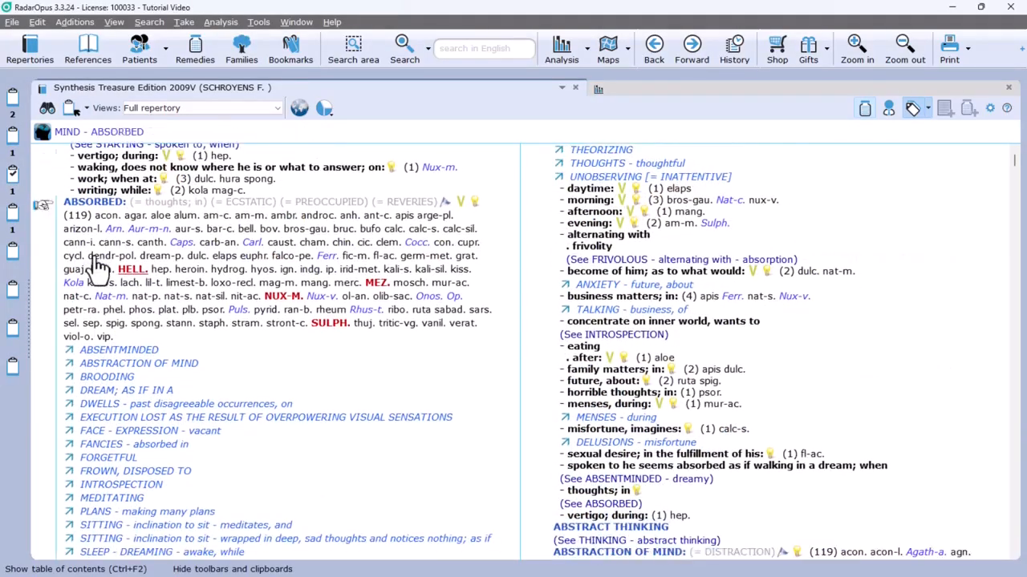
mouse_move(95, 255)
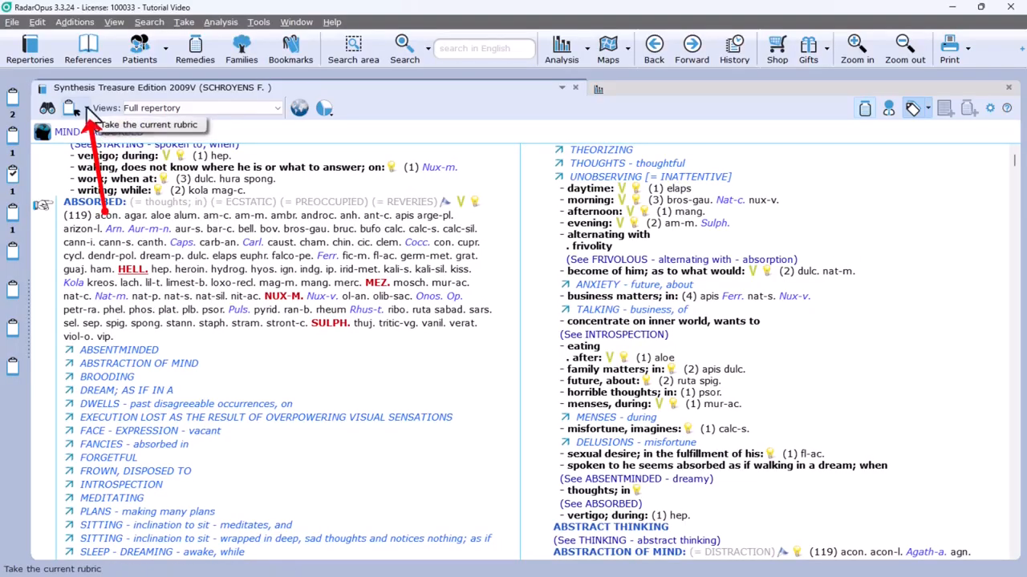
click(87, 111)
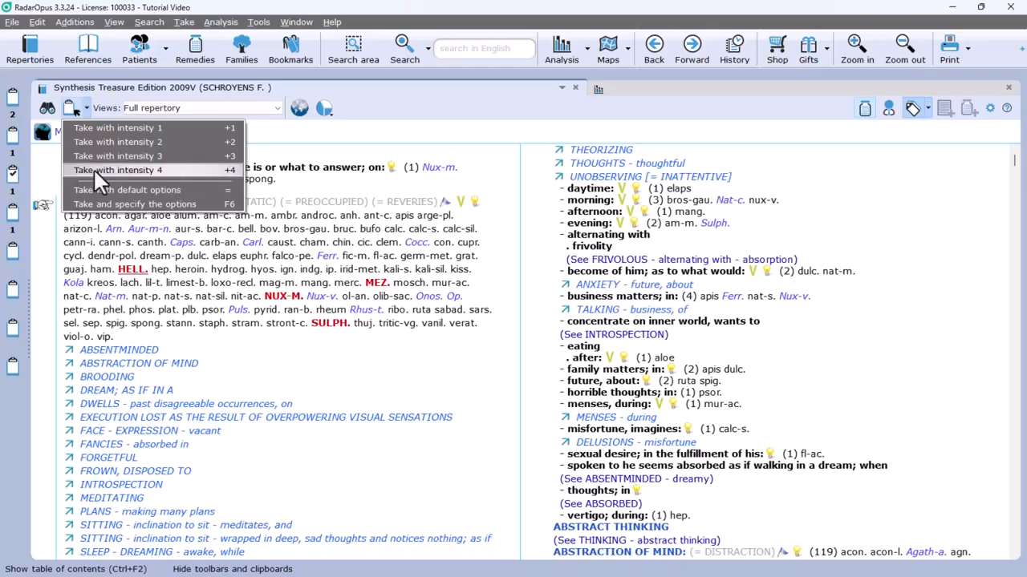
click(117, 210)
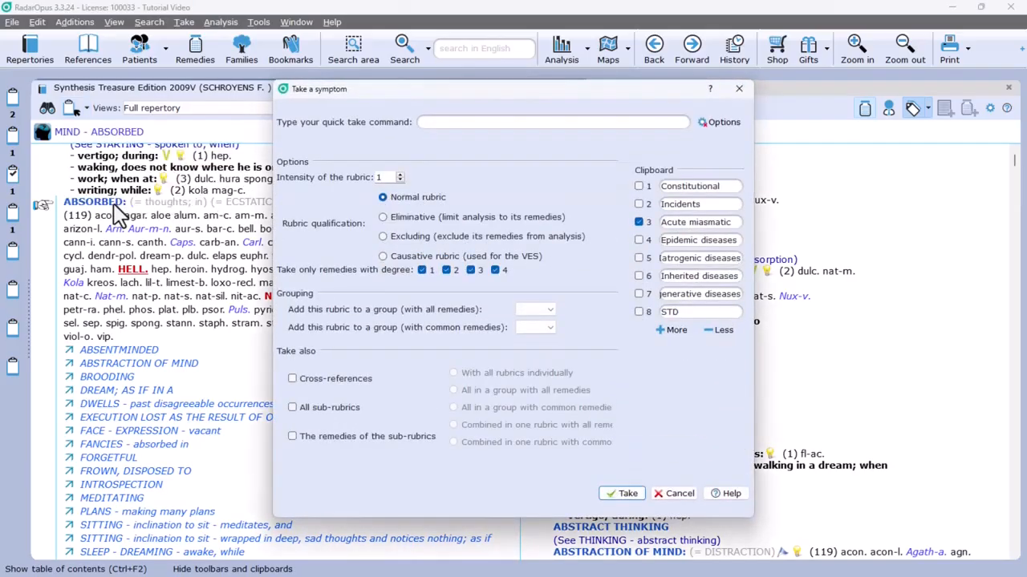
text(>2,3)
click(639, 186)
click(640, 240)
click(639, 258)
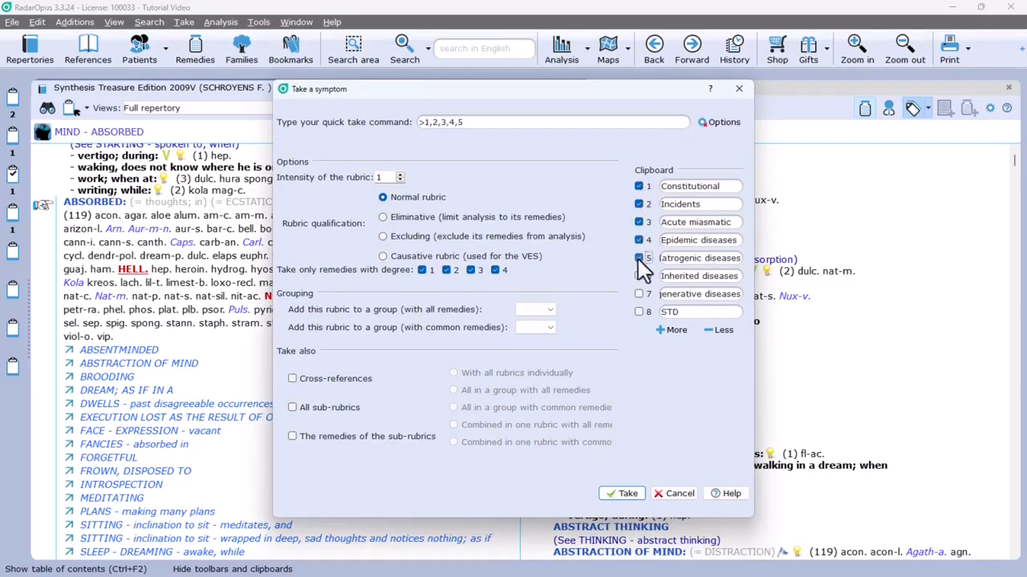
Step: Set the ABSORBED rubric's intensity to 2, take it only into the Iatrogenic diseases clipboard, and check that clipboard's analysis
click(401, 179)
click(639, 186)
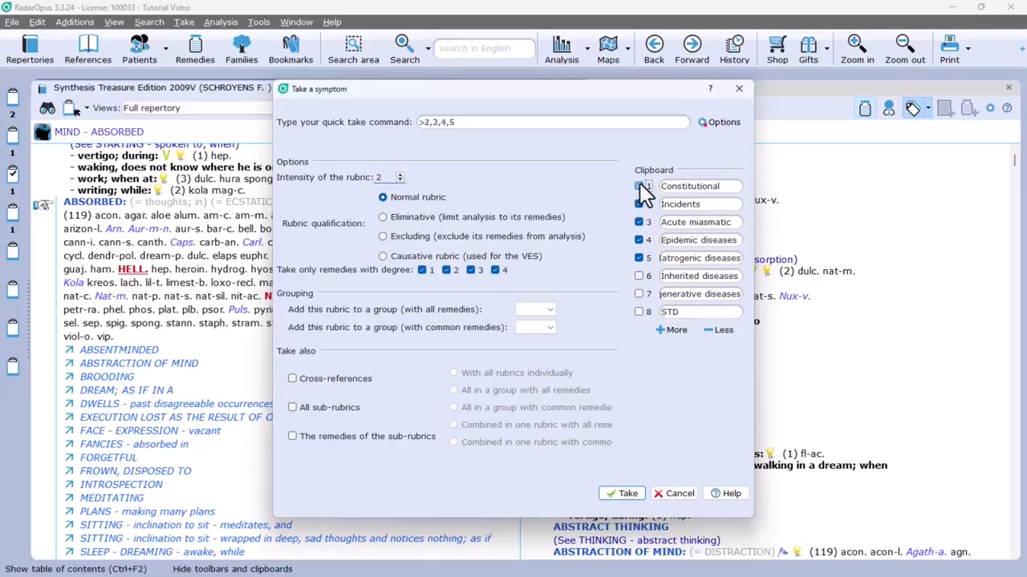
click(639, 205)
click(641, 221)
click(640, 239)
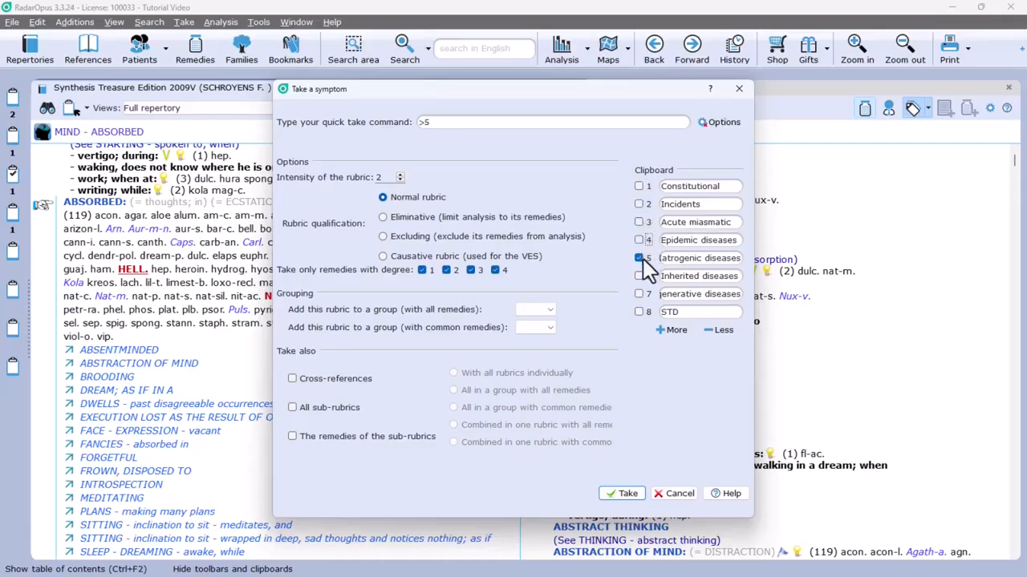
click(627, 494)
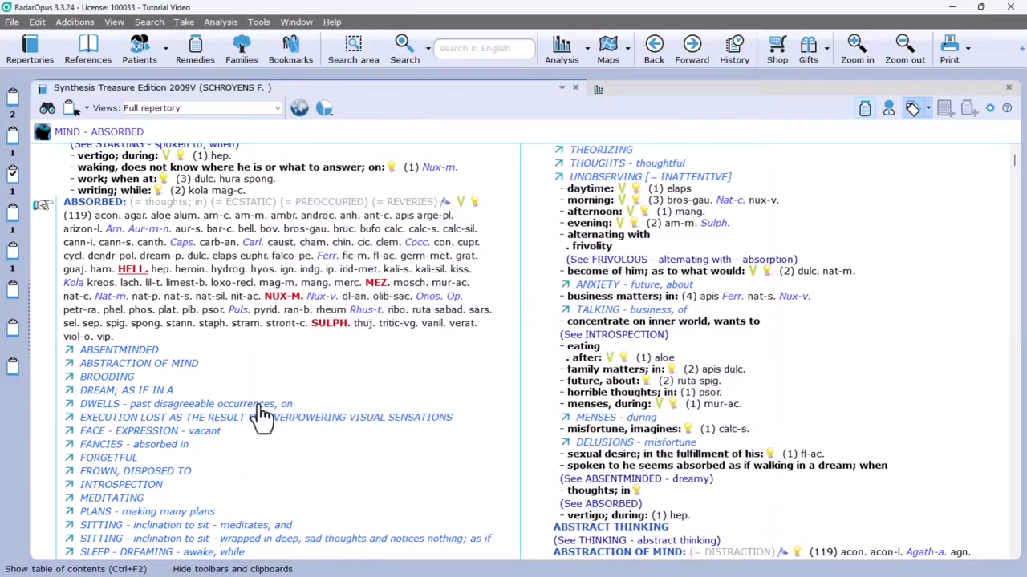
click(26, 260)
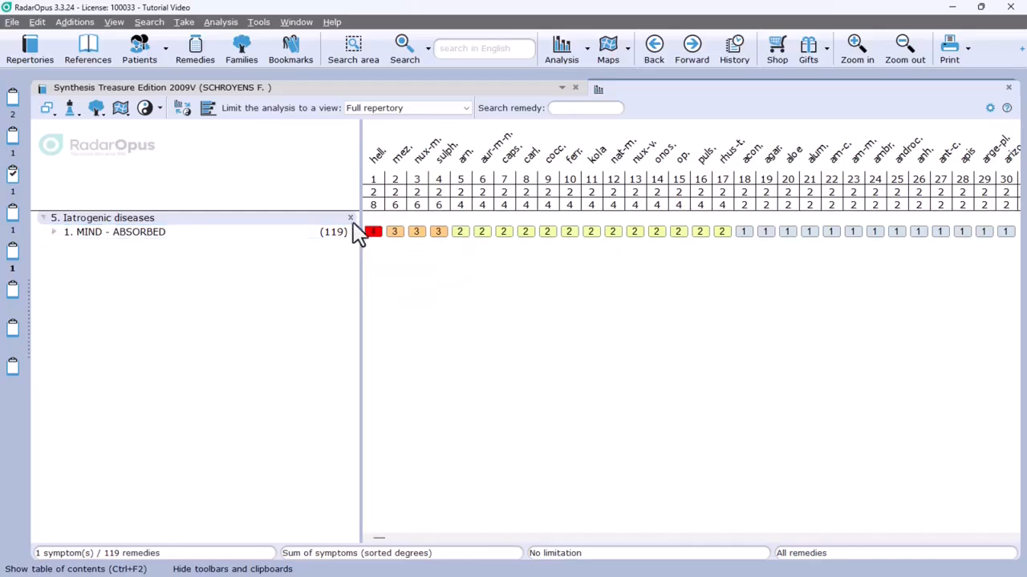
click(339, 91)
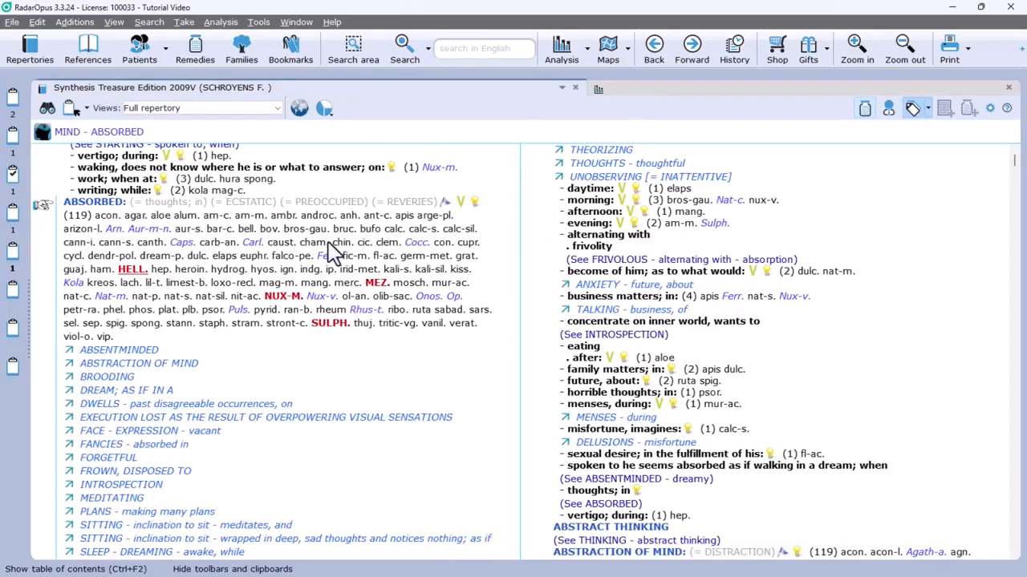
Step: Take the MIND - ABUSIVE - insulting rubric at intensity 1 into the default Acute miasmatic clipboard with a quick take
scroll(172, 241, down, 10)
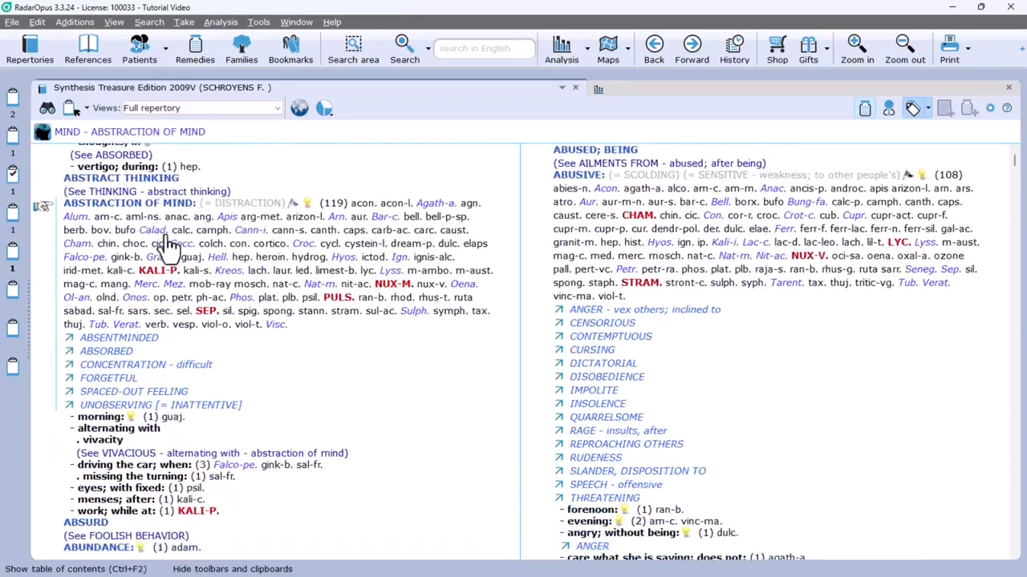
scroll(169, 245, down, 15)
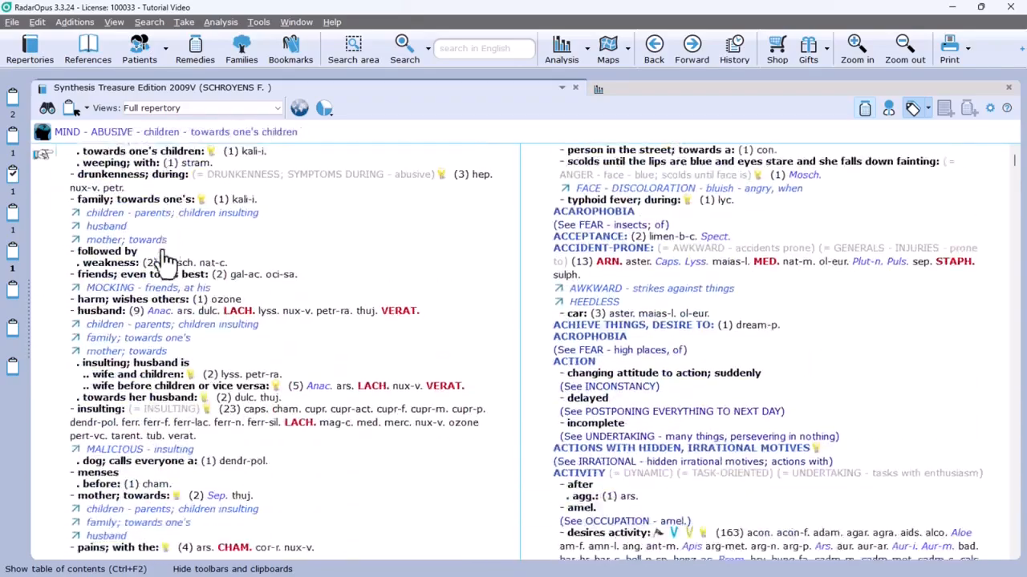
click(148, 425)
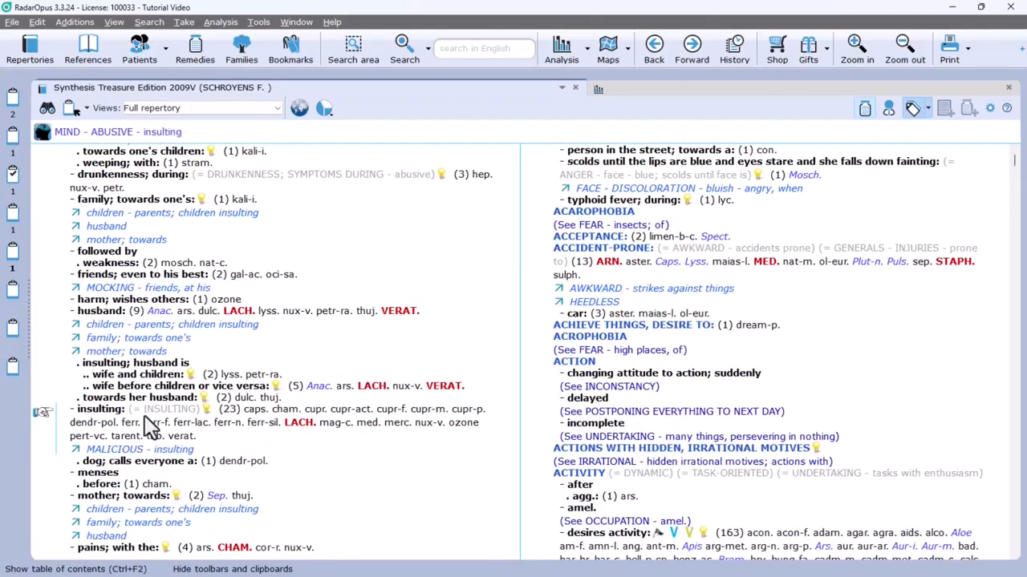
scroll(148, 425, down, 3)
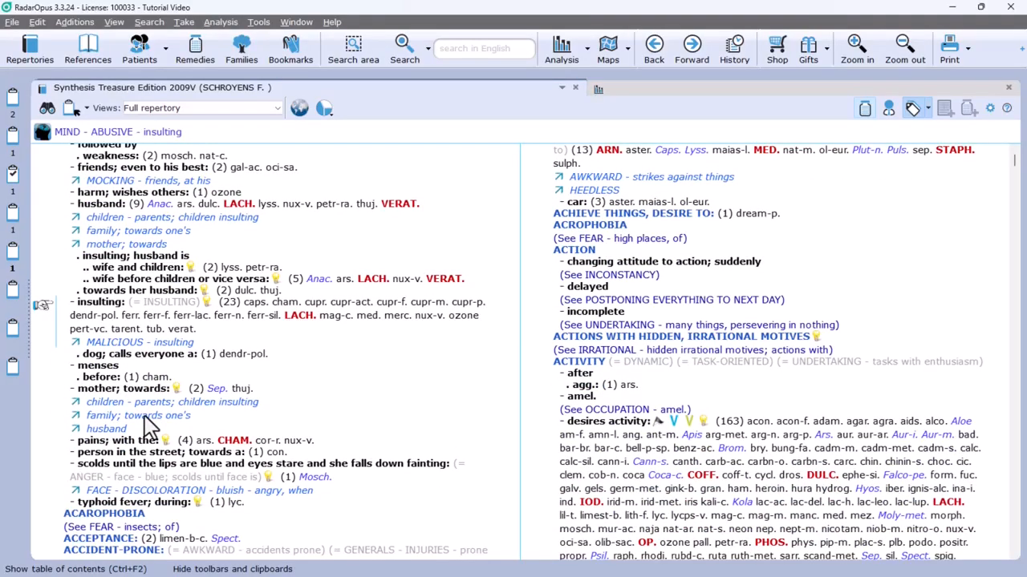
key(Return)
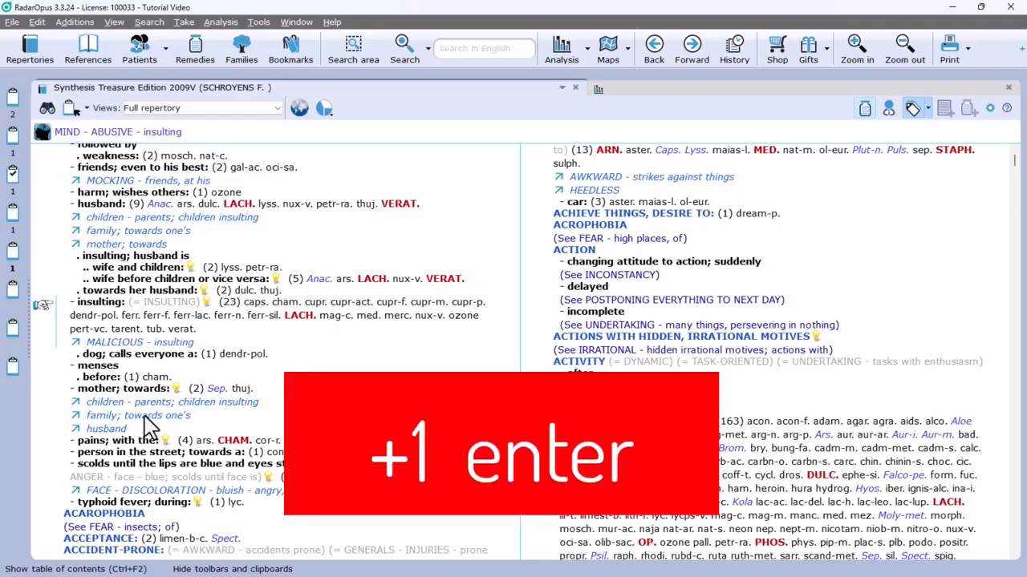
key(plus)
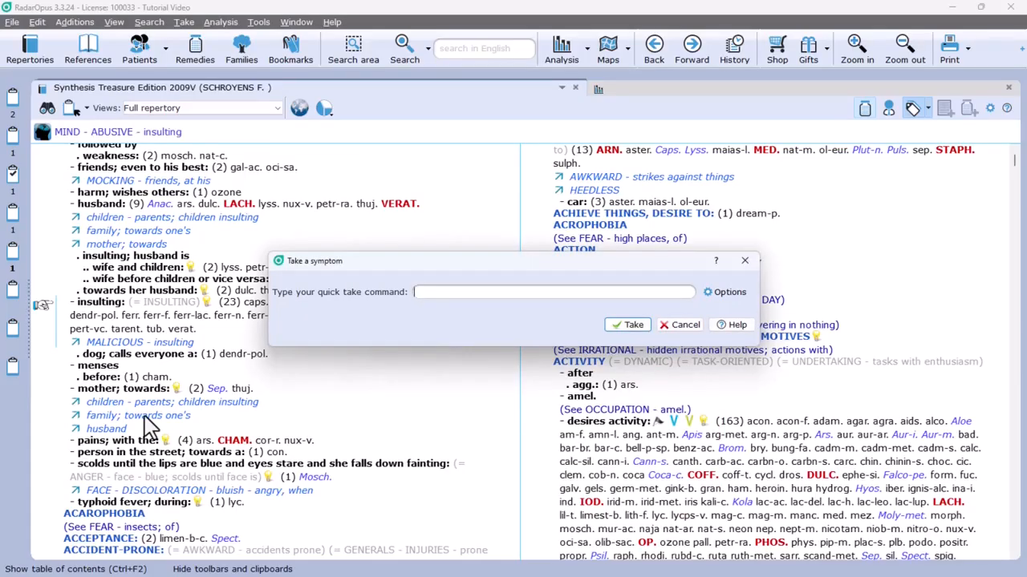
text(1)
key(BackSpace)
click(626, 329)
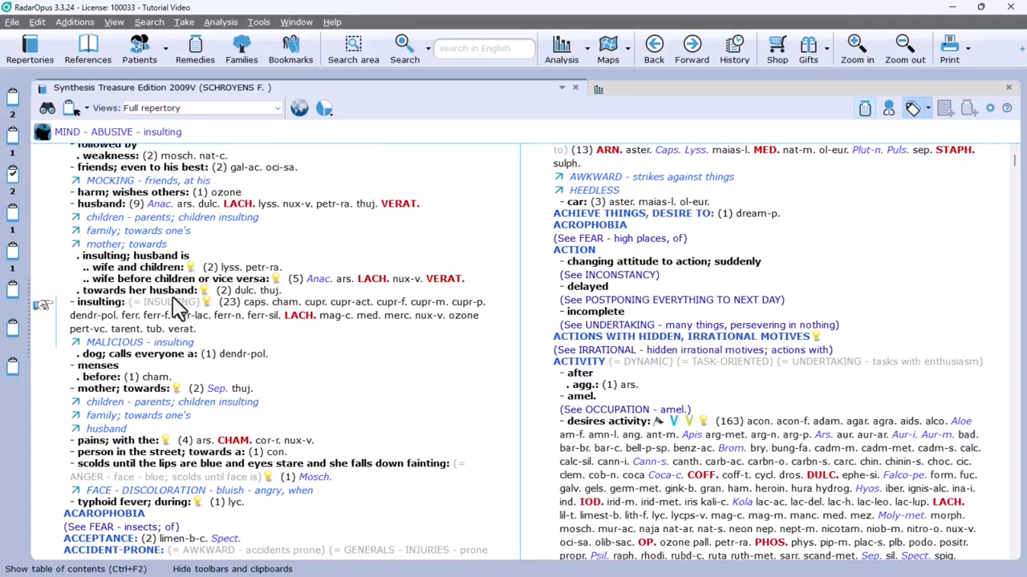
Step: Take the MIND - ACTIVITY - desires activity rubric into the STD clipboard at intensity 2 with the quick take command 2>8
scroll(175, 306, down, 15)
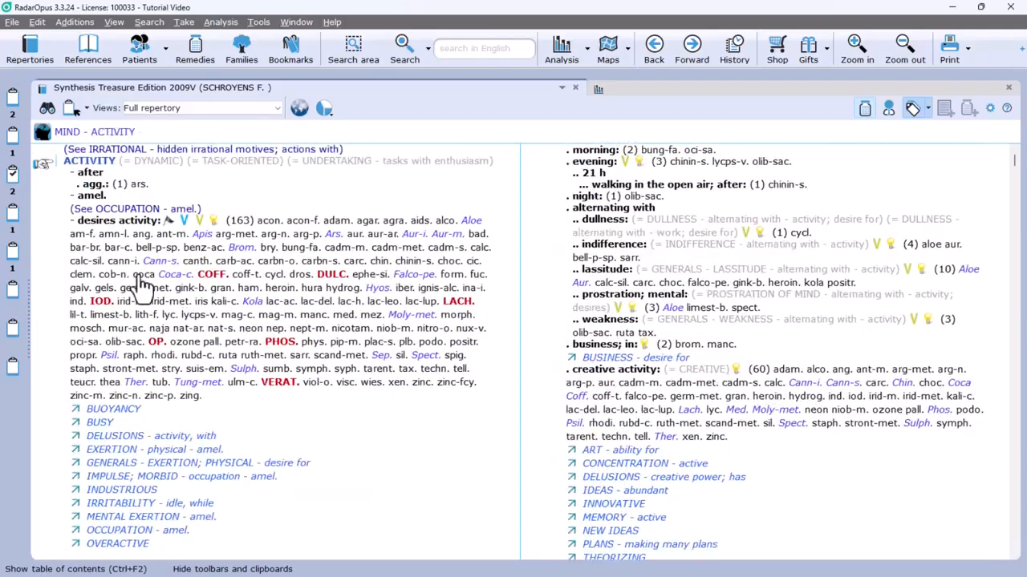
click(142, 285)
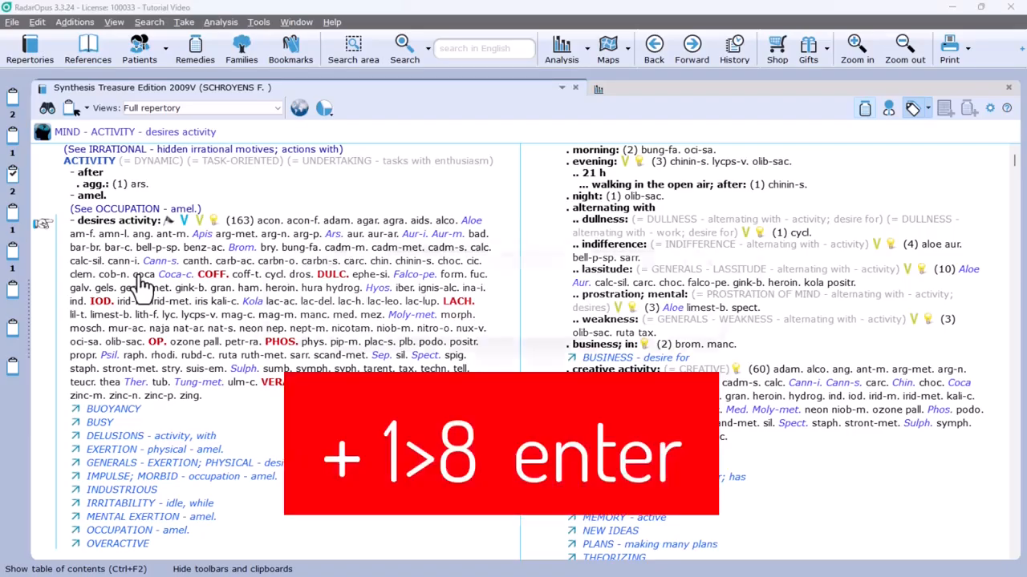
key(plus)
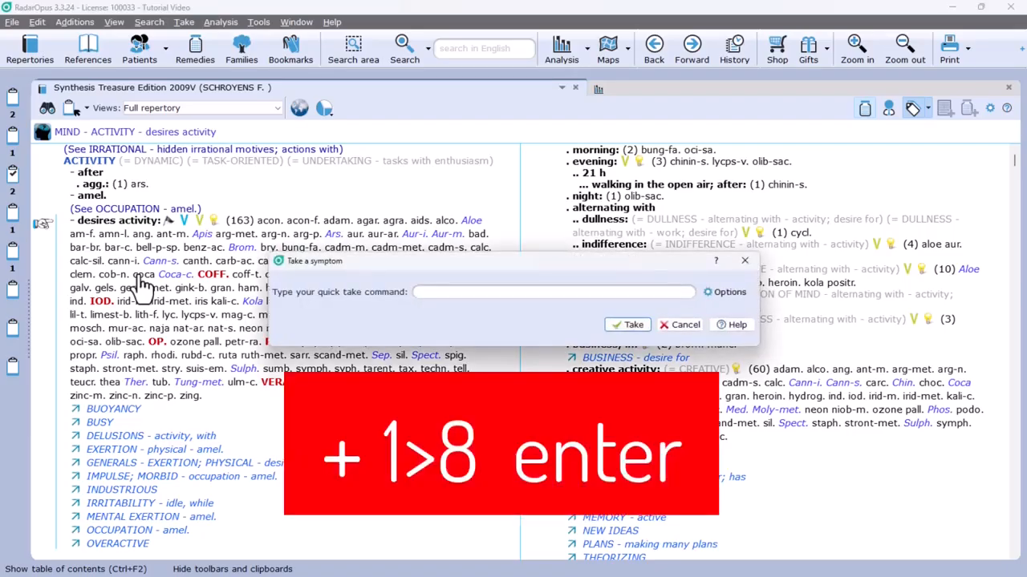
text(1)
text(>)
text(8)
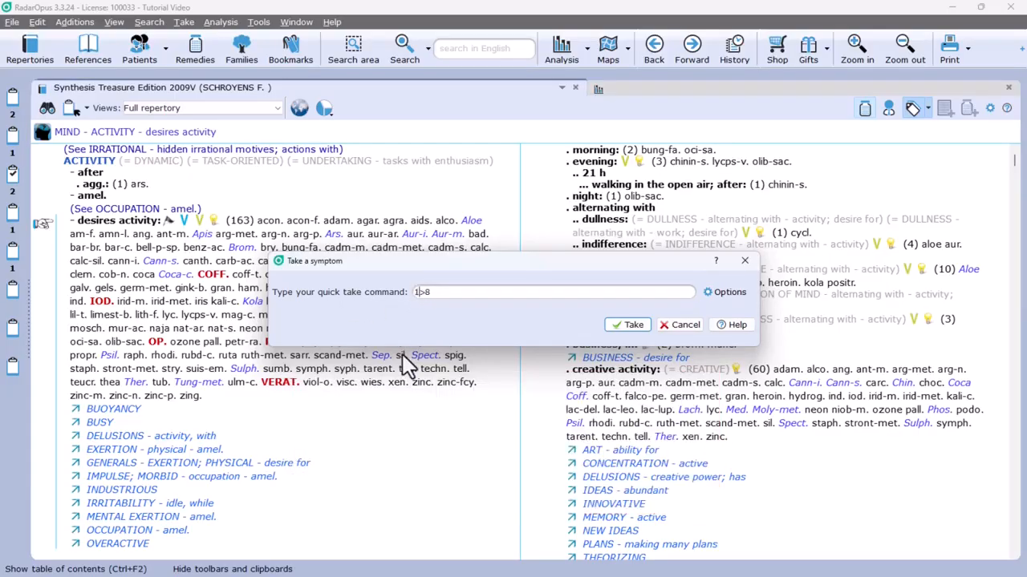
key(BackSpace)
text(2)
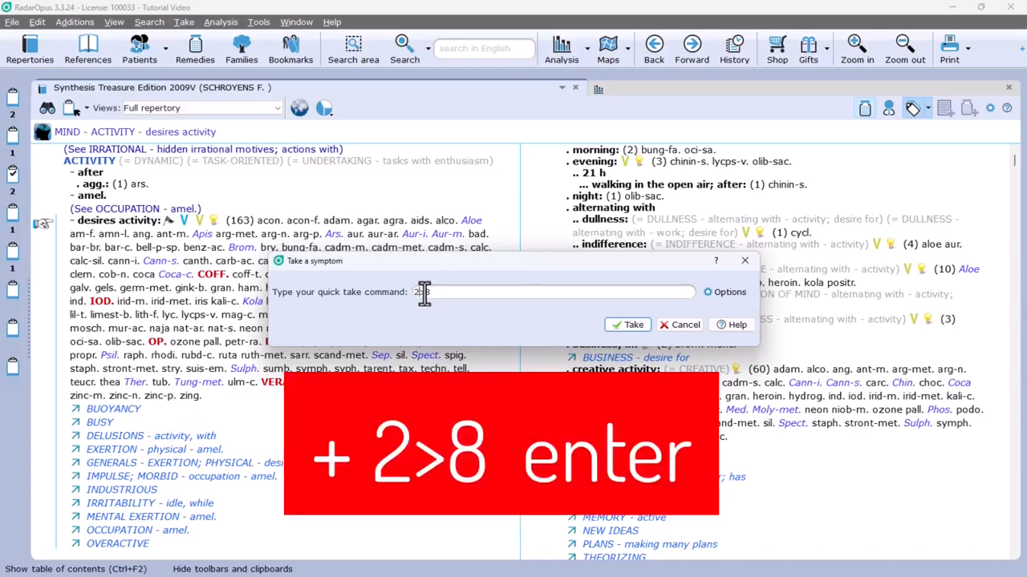
text(2)
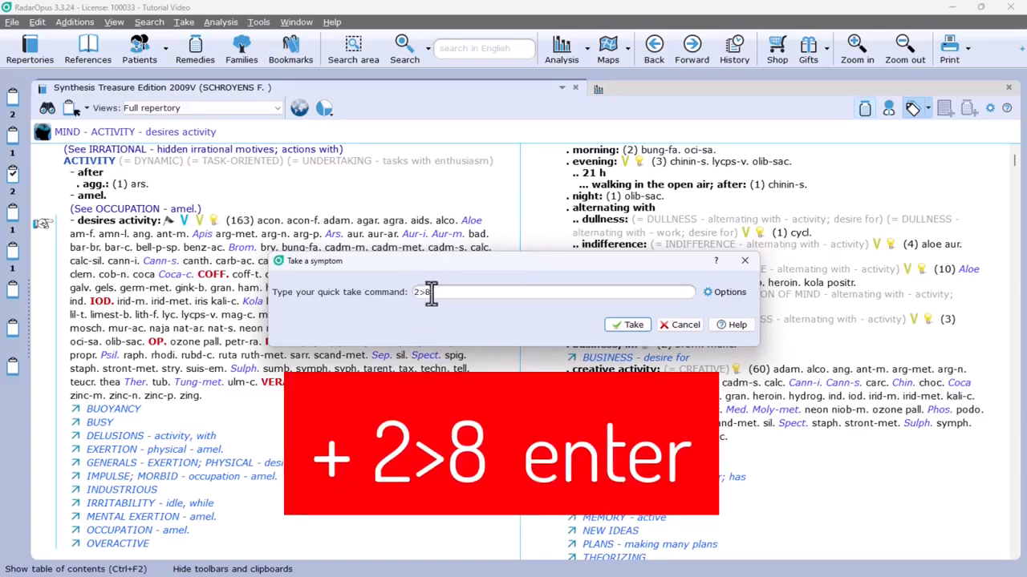
click(635, 327)
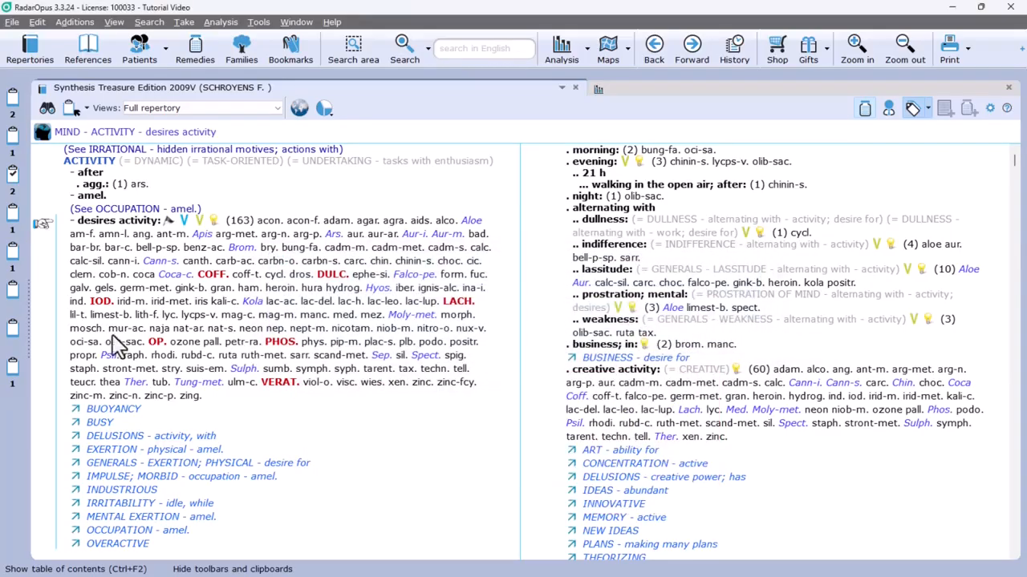
Step: Check the STD clipboard's analysis and the rubric description of desires activity, including its intensity, and return to the repertory
click(10, 366)
click(71, 236)
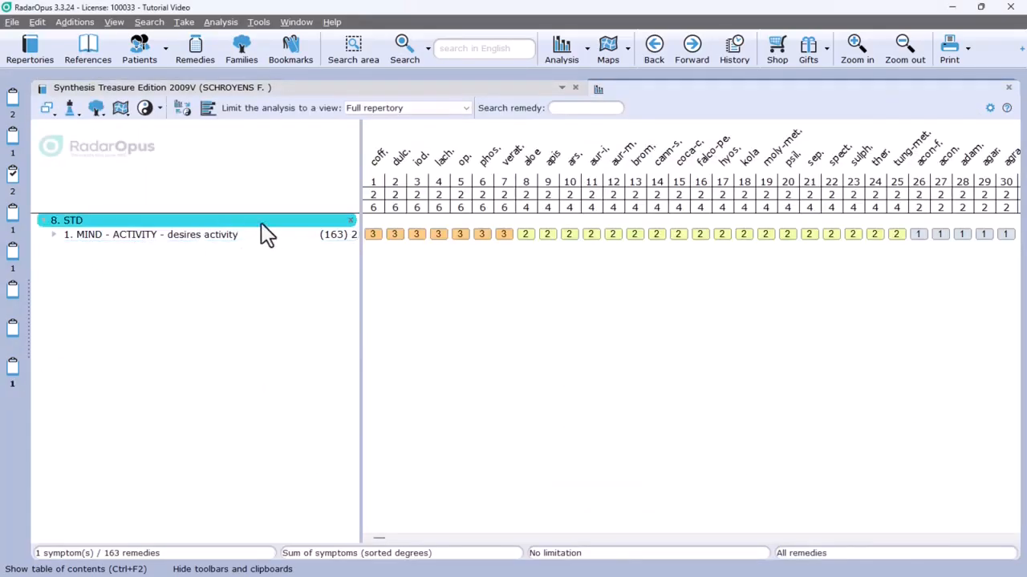
mouse_move(347, 245)
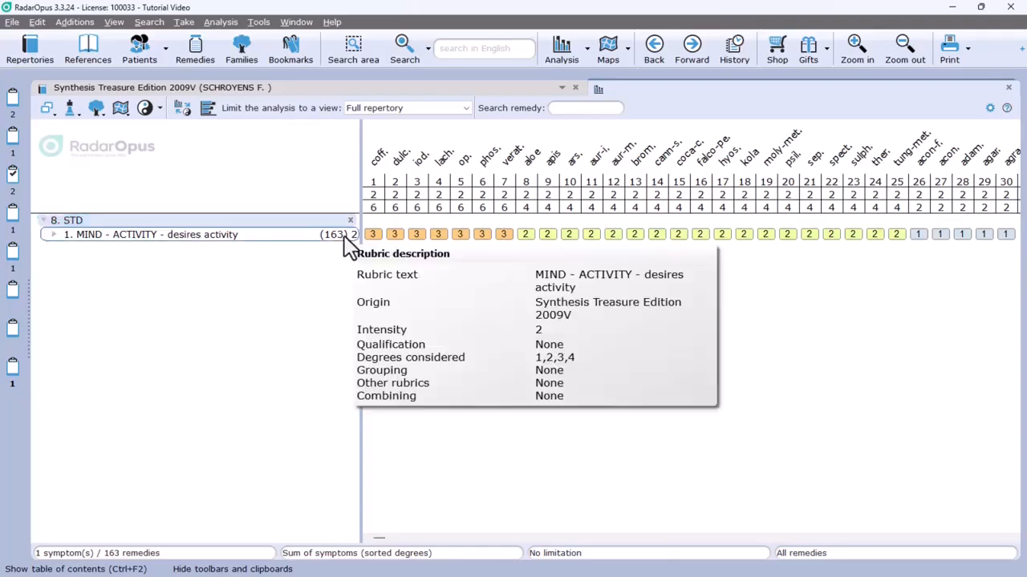
click(381, 83)
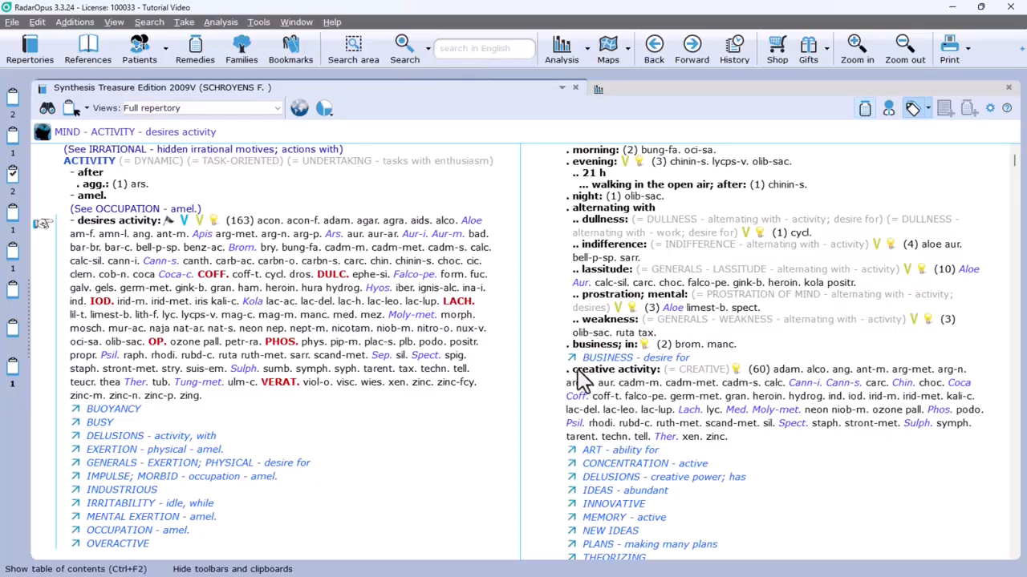
Step: Take the desires activity - creative activity rubric into the Inherited diseases clipboard at intensity 1 with the quick take command 1>6
click(591, 380)
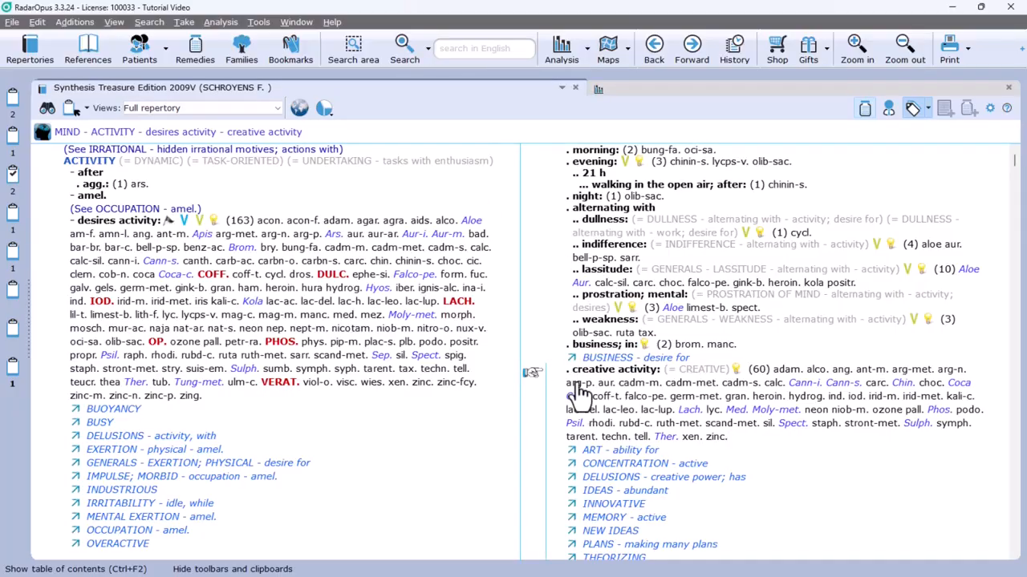
mouse_move(579, 395)
key(plus)
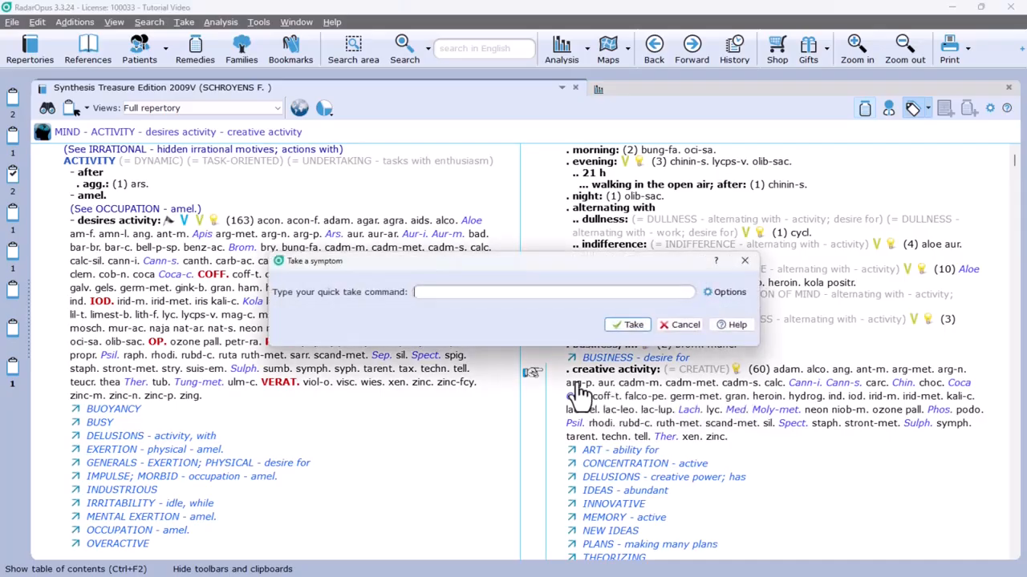
text(1>)
text(6)
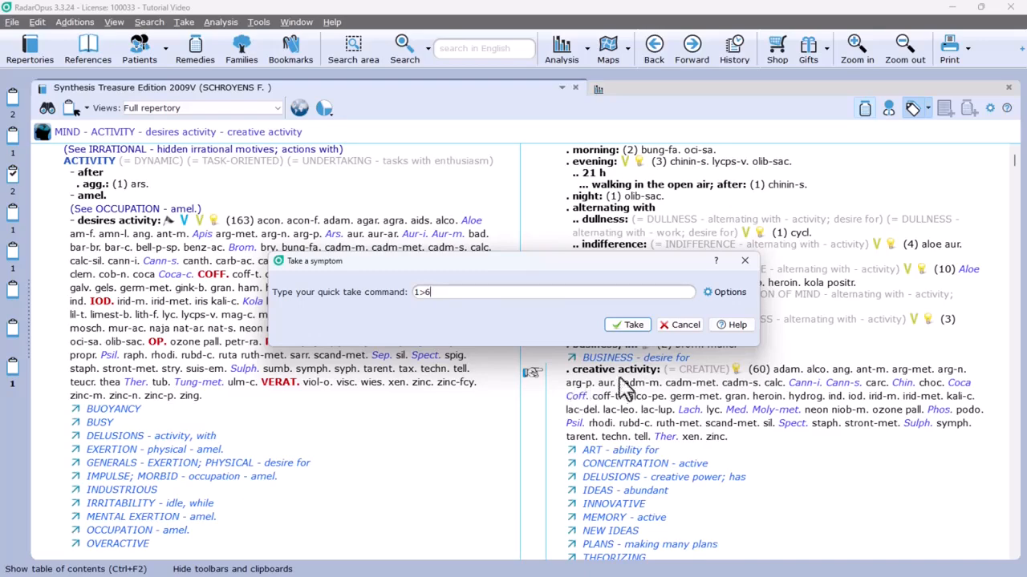
click(626, 328)
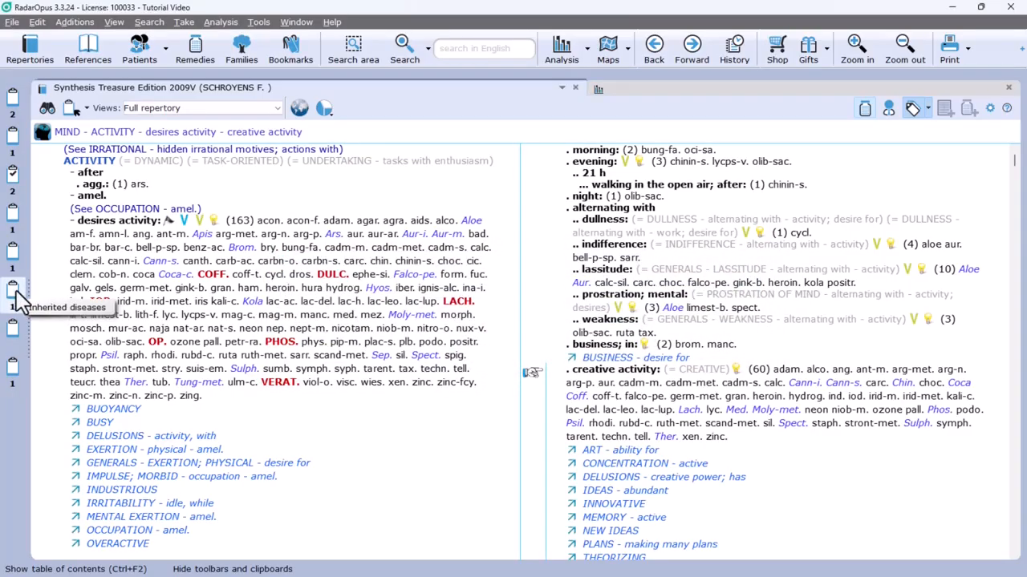
Step: Show the Constitutional, Incidents, Iatrogenic diseases, Degenerative diseases and STD clipboards together in the analysis and review their headings
click(11, 98)
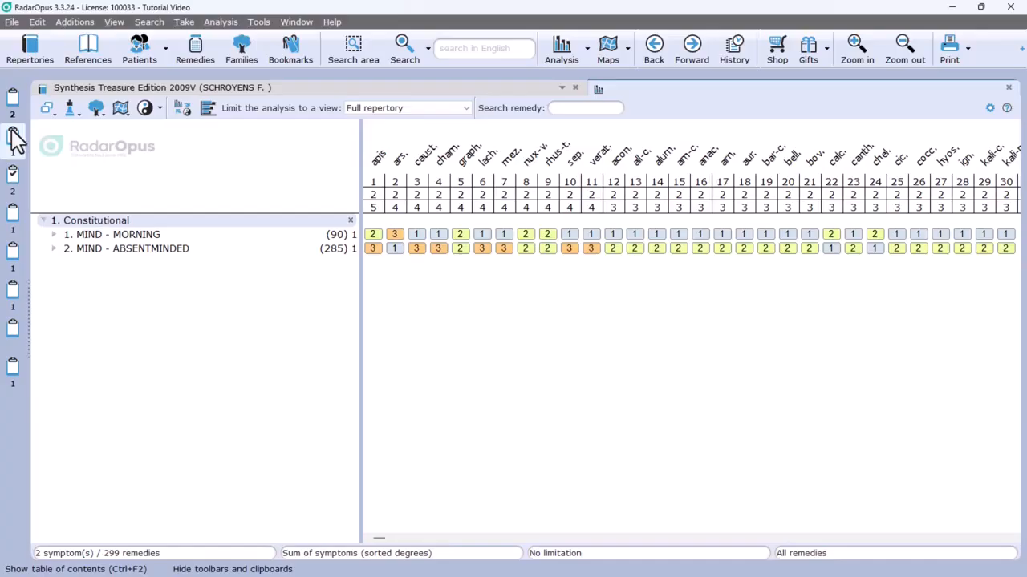
click(12, 132)
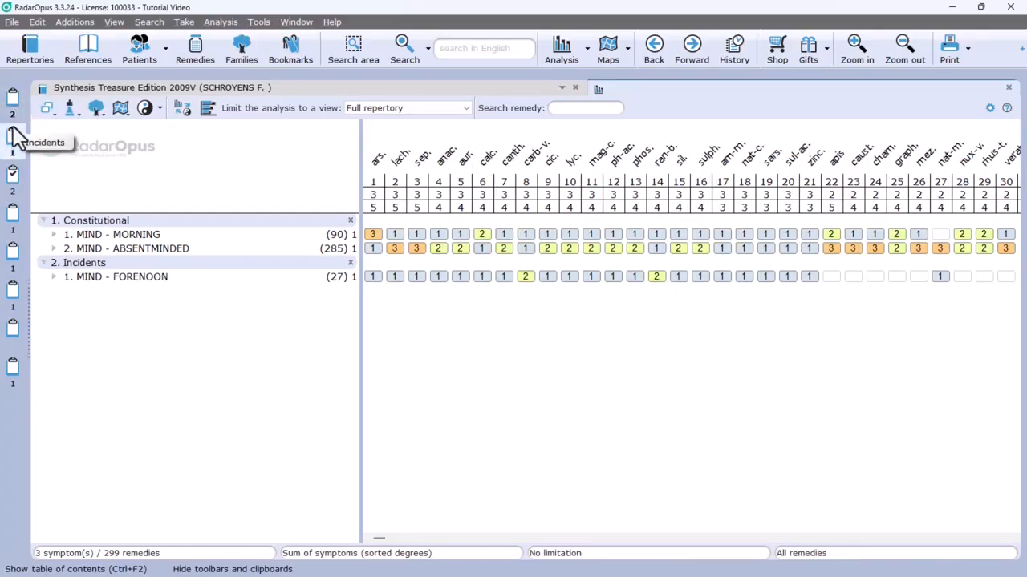
click(12, 247)
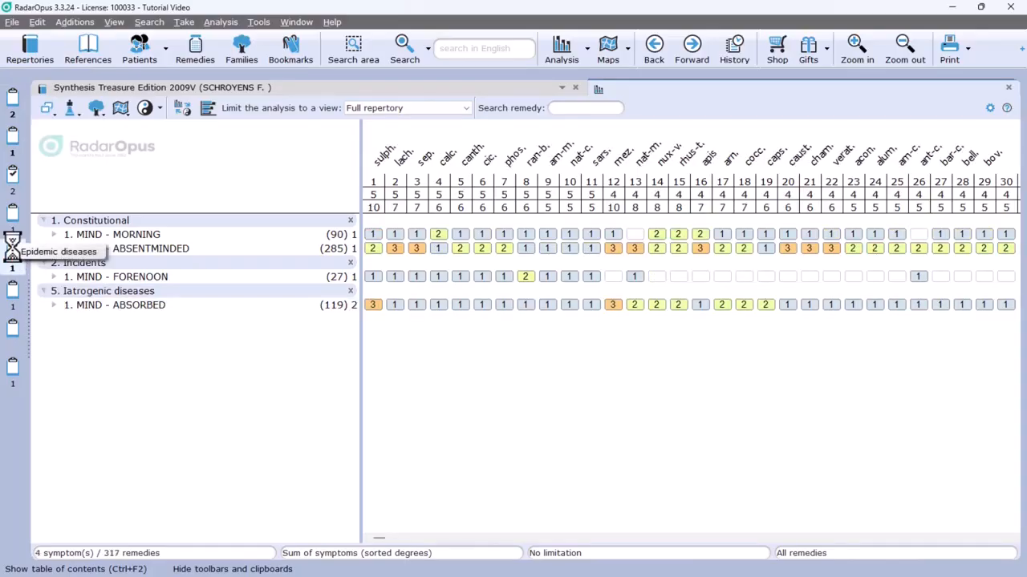
click(12, 327)
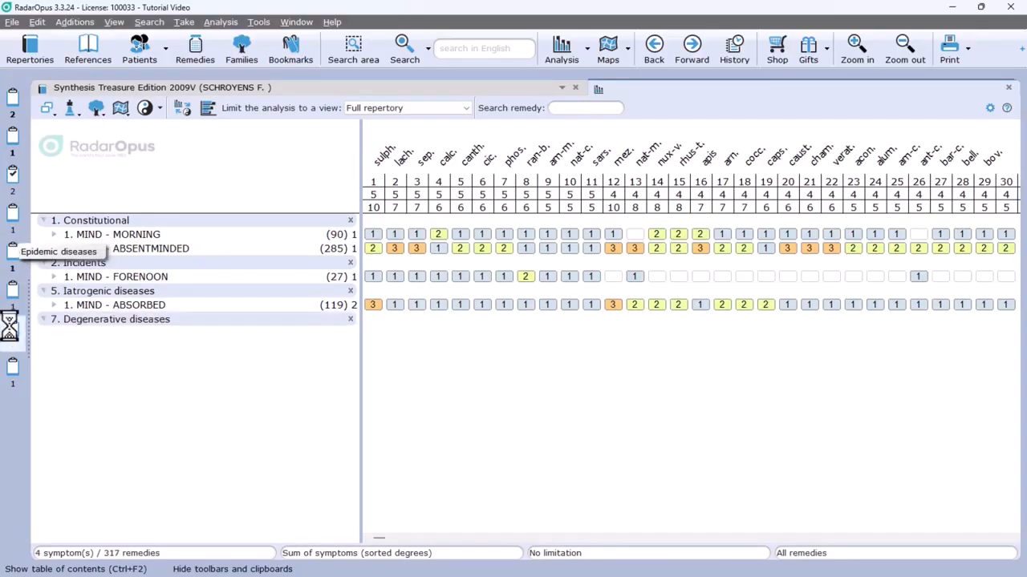
click(12, 368)
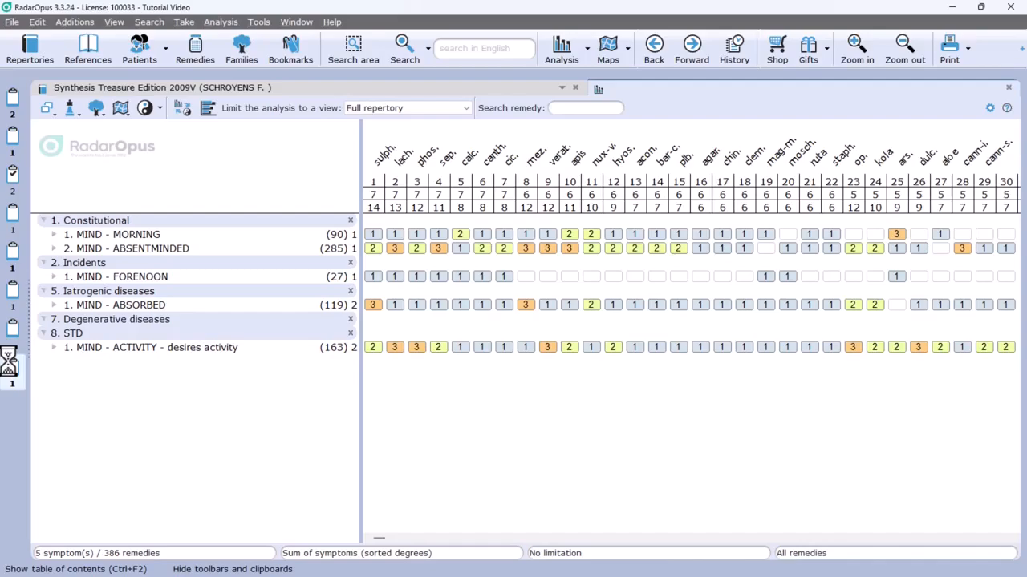
click(74, 223)
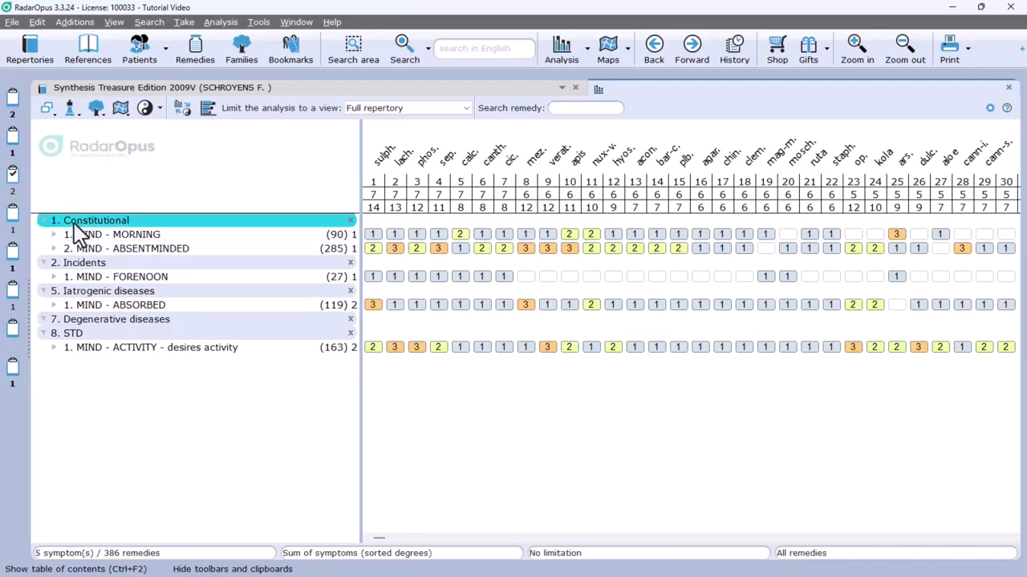
click(74, 262)
click(74, 291)
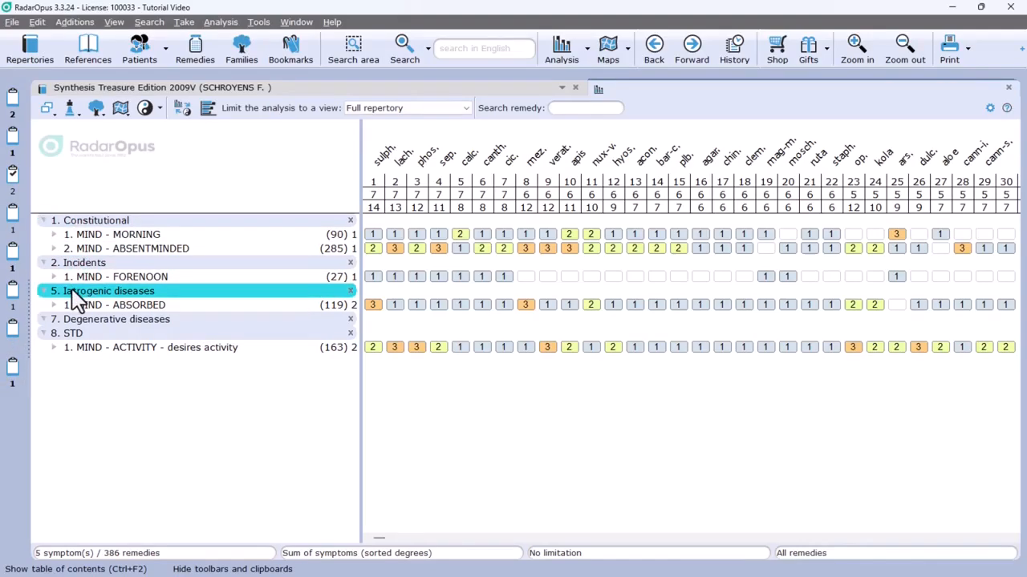
click(68, 333)
mouse_move(68, 337)
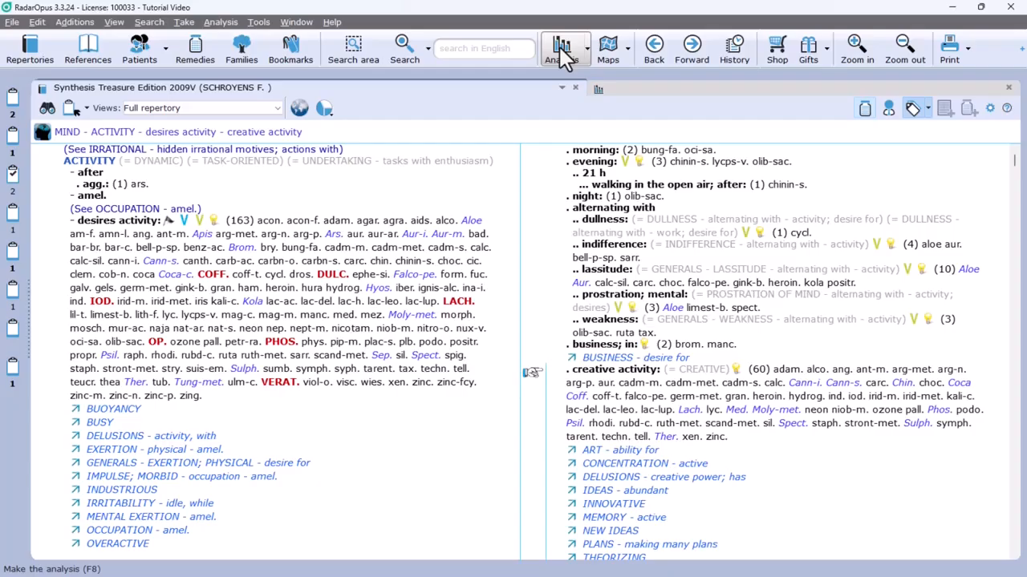
Step: Make the analysis of the rubrics in all filled clipboards together
click(564, 56)
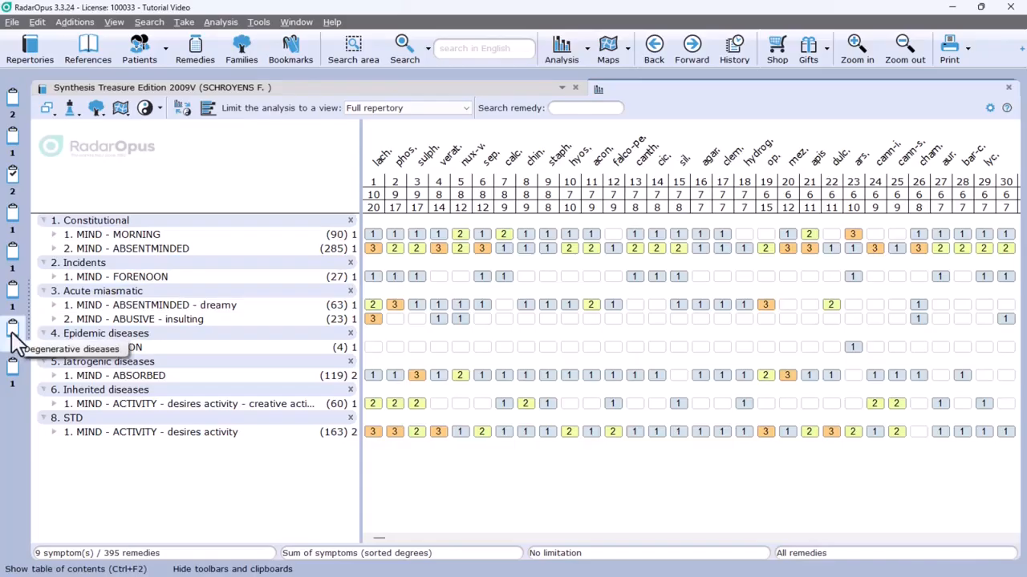
Step: Take the MIND - AILMENTS FROM - emotions rubric into the Constitutional clipboard as eliminative at intensity 1 with the quick take command 1!
click(79, 401)
mouse_move(80, 400)
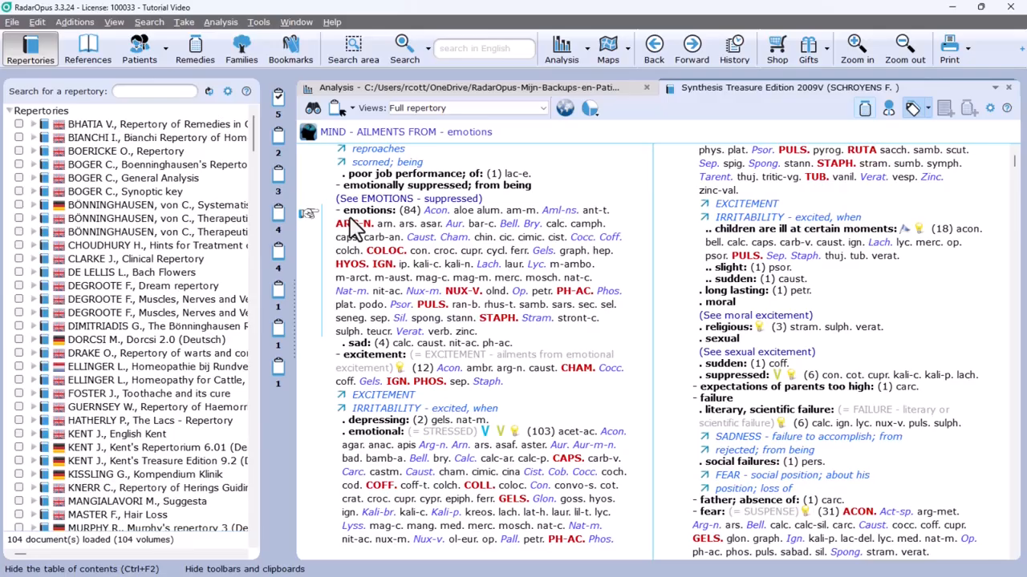
key(Return)
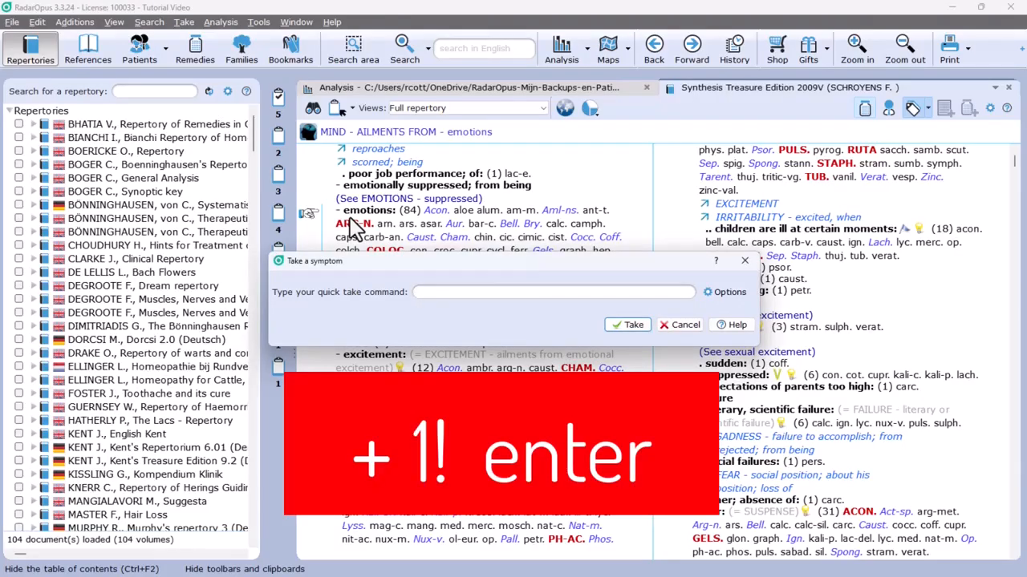
text(1)
text(!)
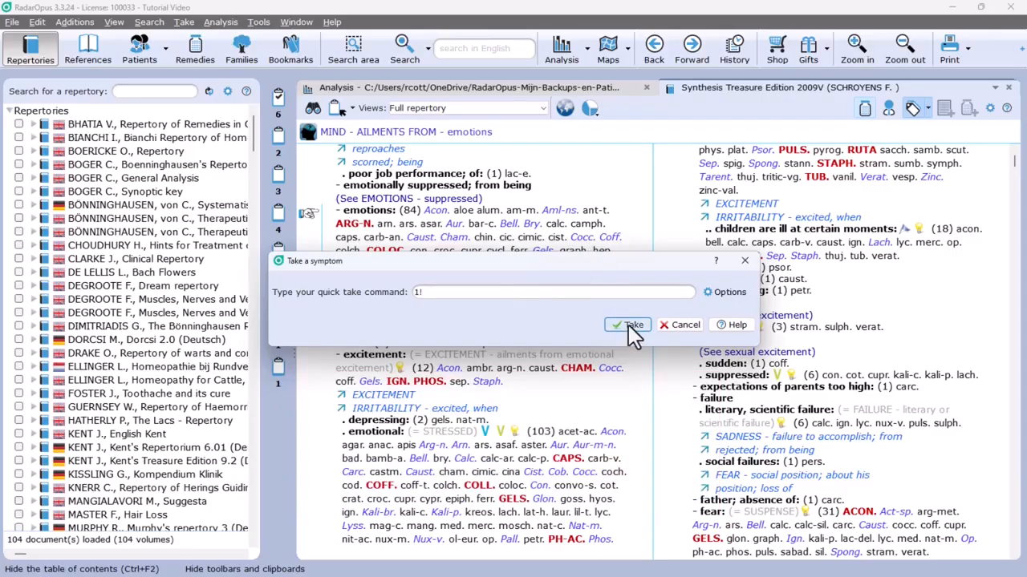
click(630, 325)
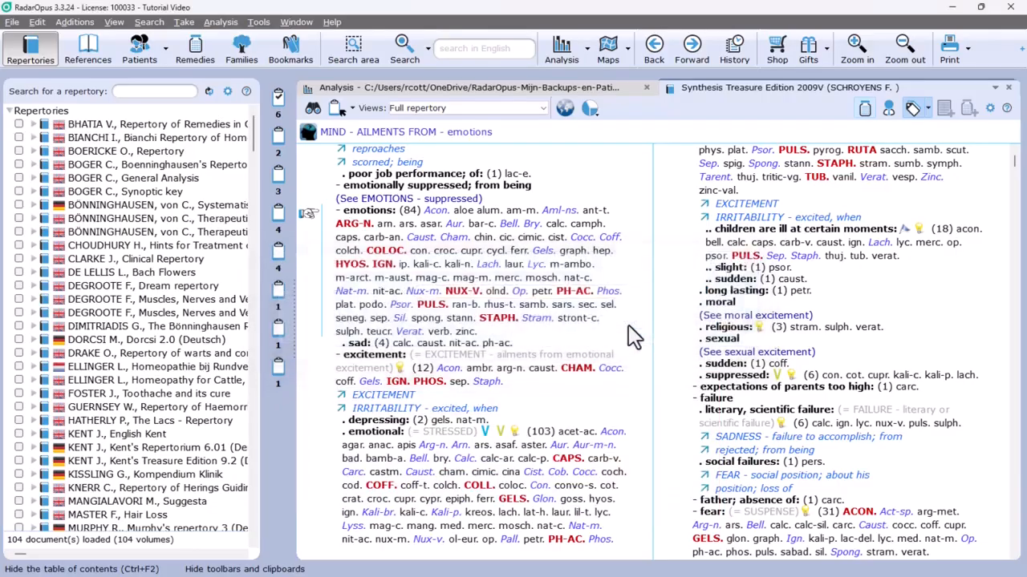
Step: Check the Constitutional clipboard's analysis, the qualification of the ailments from emotions rubric, and its remedies through to the last one
click(281, 100)
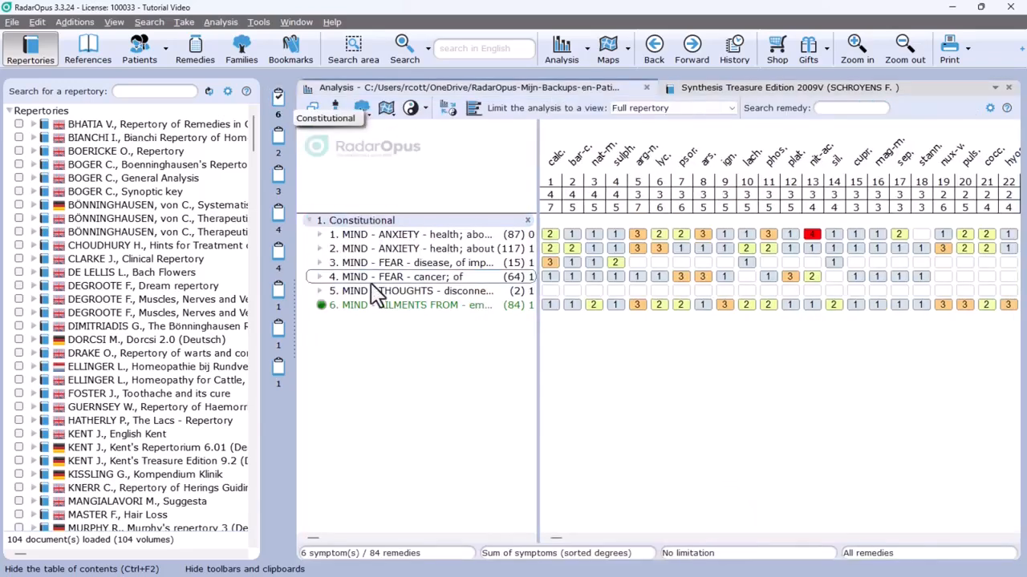
mouse_move(385, 315)
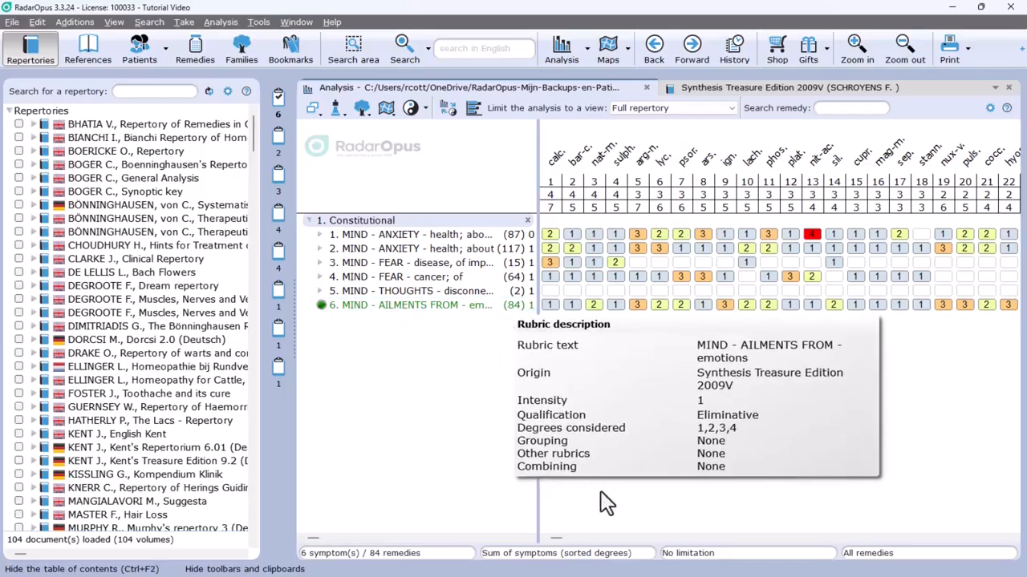
click(611, 539)
drag(612, 542, 761, 550)
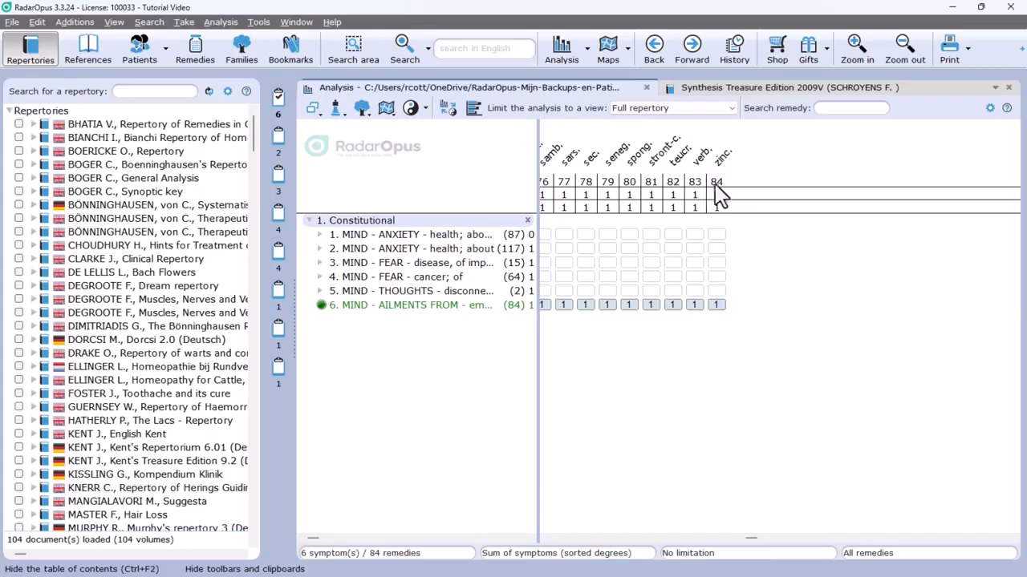
mouse_move(423, 307)
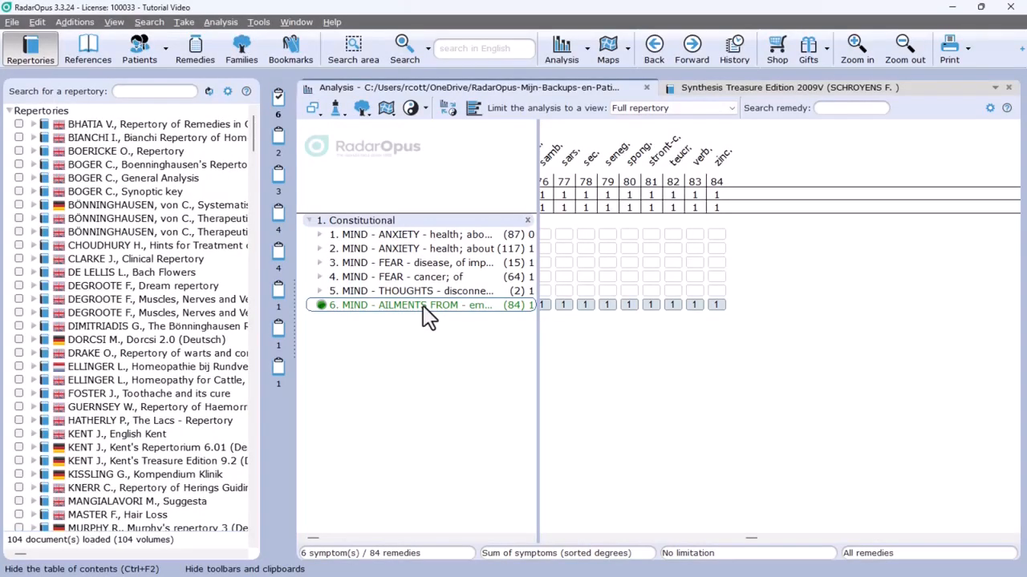
click(546, 539)
click(552, 538)
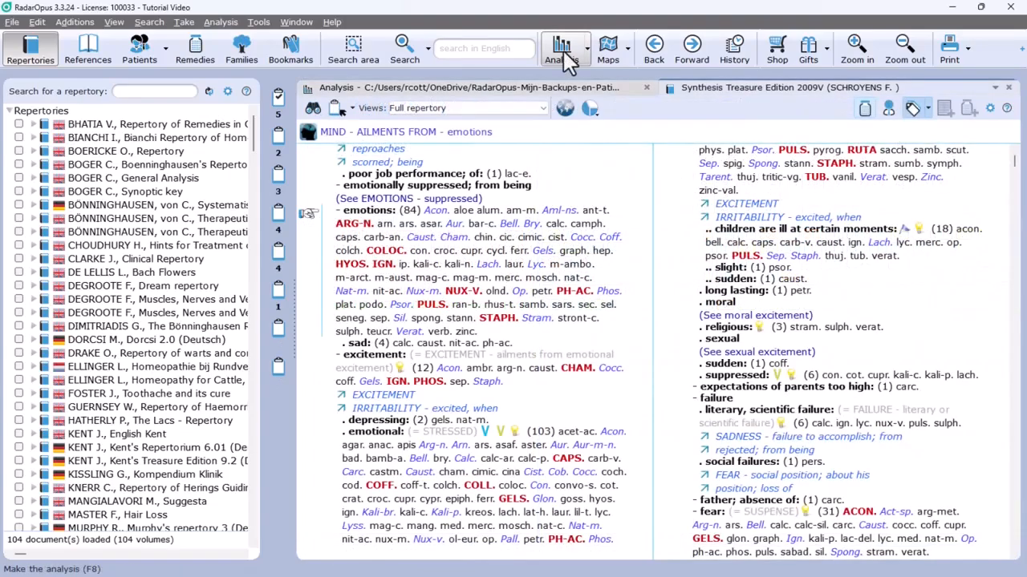
Step: Make the analysis of all filled clipboards together and review it from the Constitutional rubrics
click(564, 55)
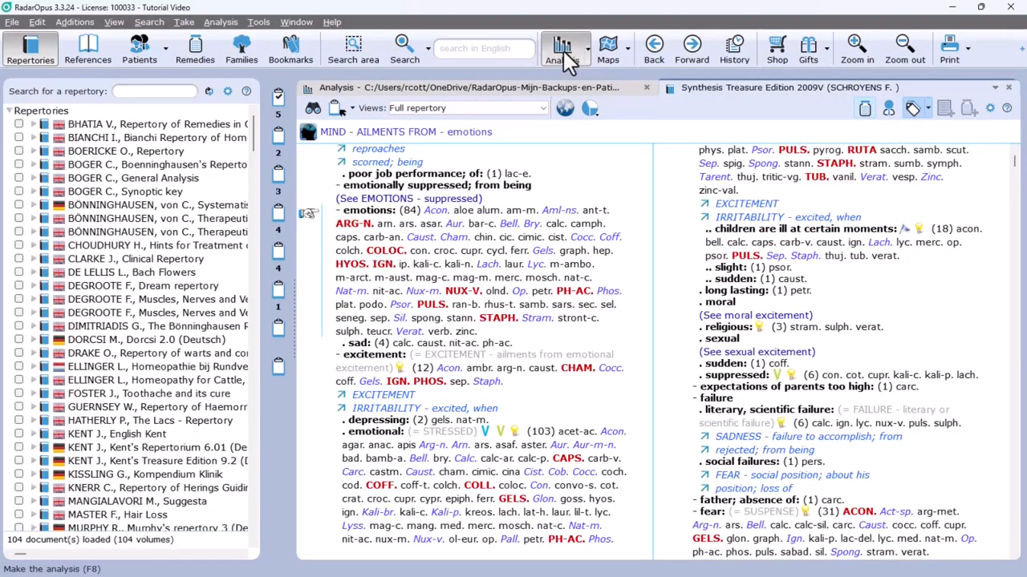
click(518, 256)
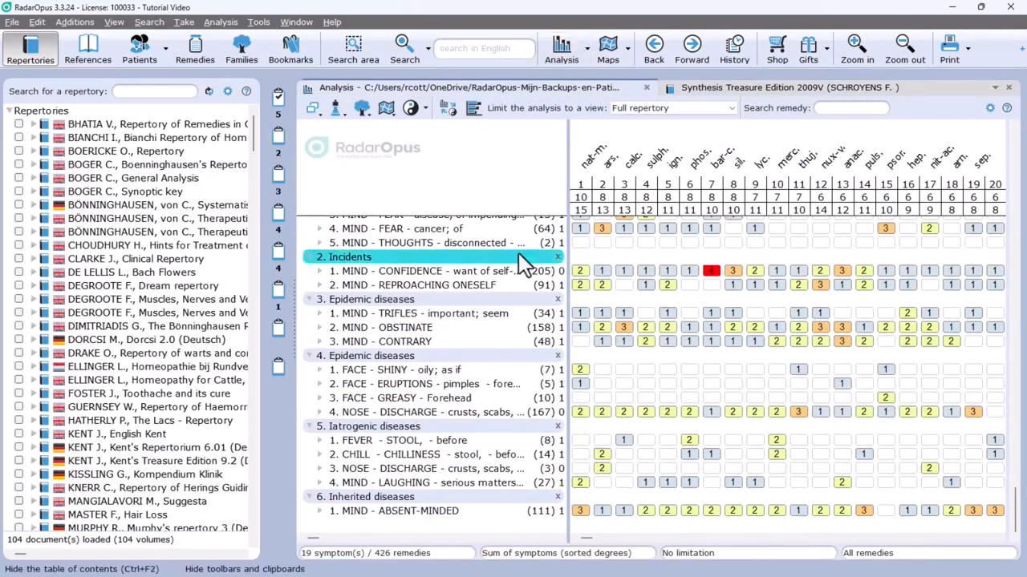
scroll(518, 261, up, 2)
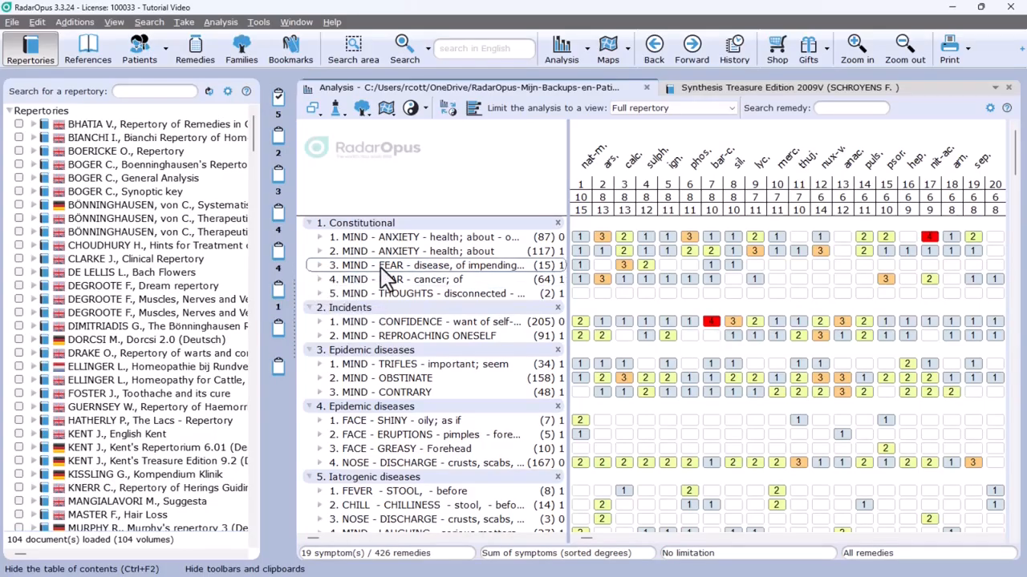
Step: Move the MIND - FEAR - disease, of impending - contagious, epidemic diseases rubric from the Constitutional clipboard to the eighth clipboard
mouse_move(382, 269)
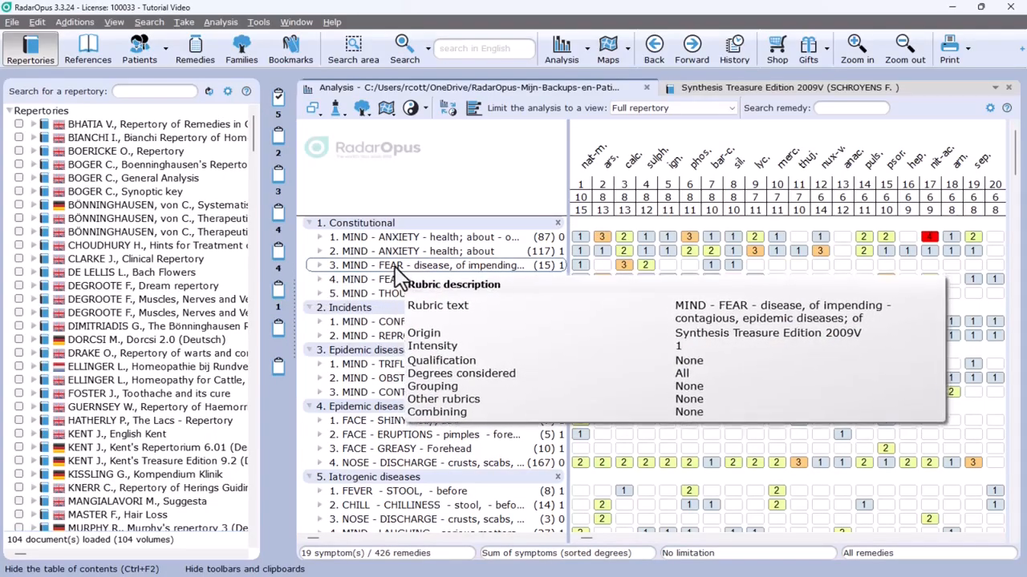
click(399, 267)
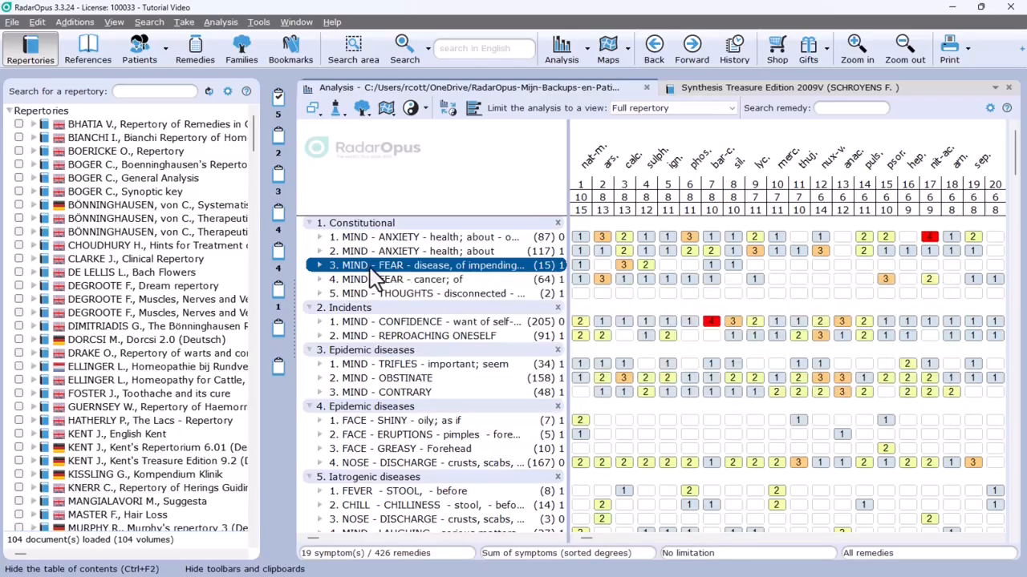
mouse_move(373, 273)
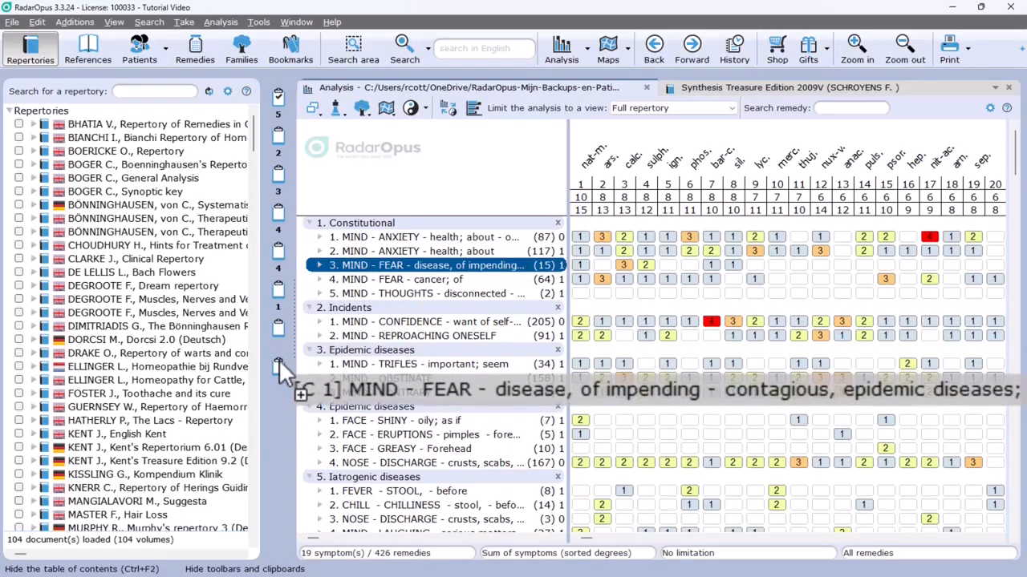
drag(279, 359, 280, 366)
mouse_move(330, 308)
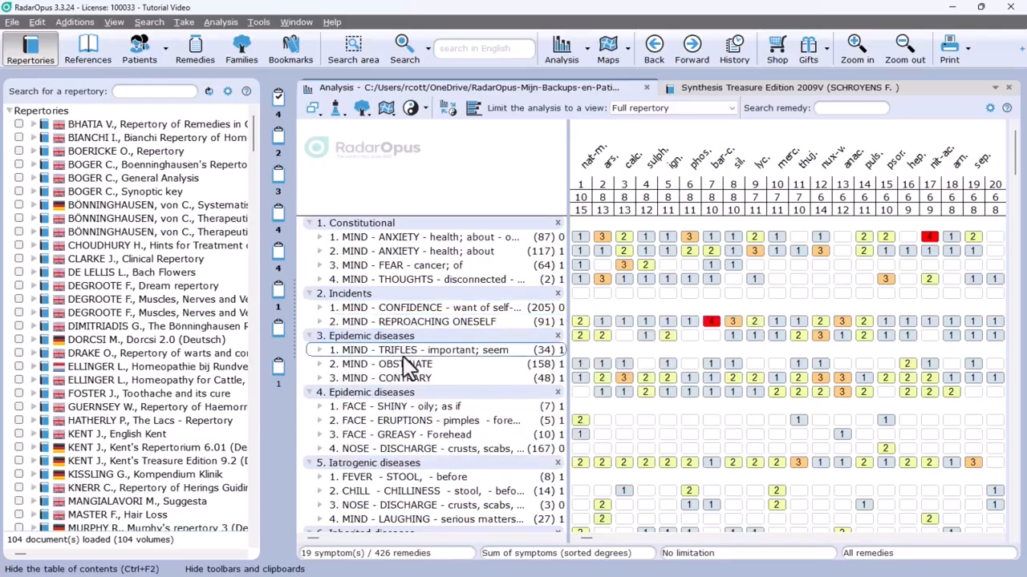
Step: Move the anxiety about health, fear of cancer and thoughts disconnected rubrics together from the Constitutional clipboard to the Incidents clipboard
click(411, 255)
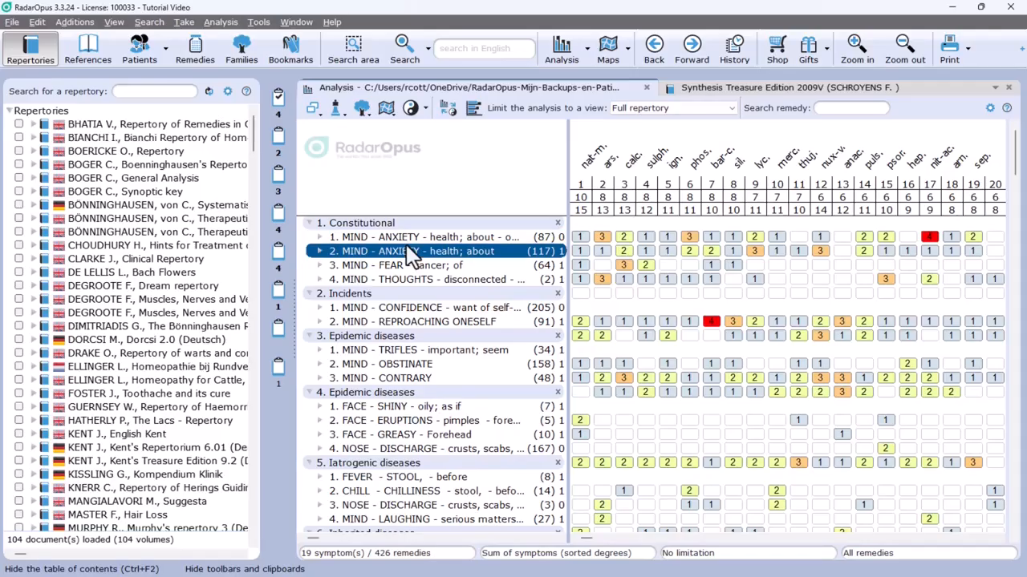
ctrl+click(415, 280)
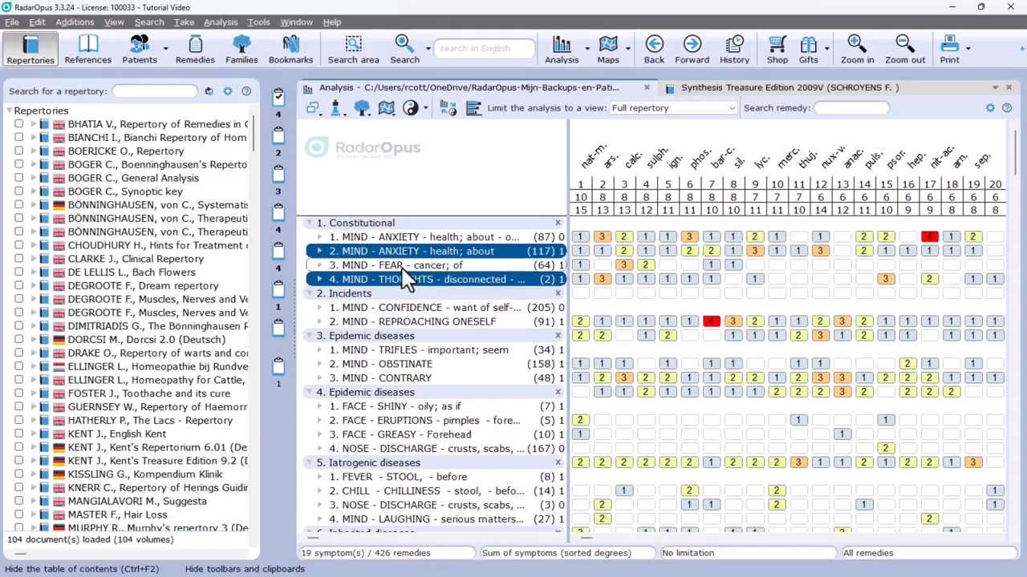
ctrl+click(401, 265)
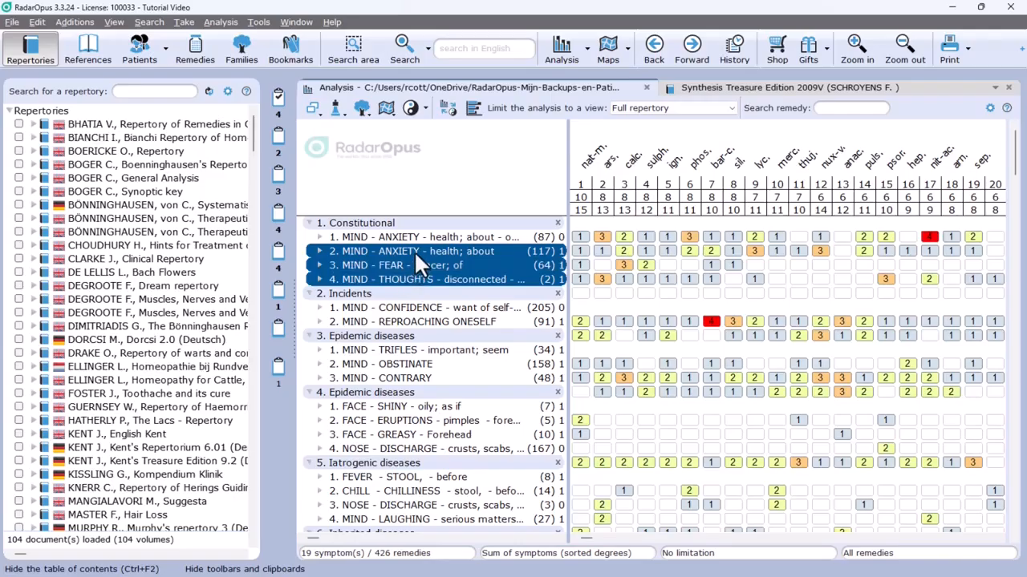
drag(414, 251, 281, 134)
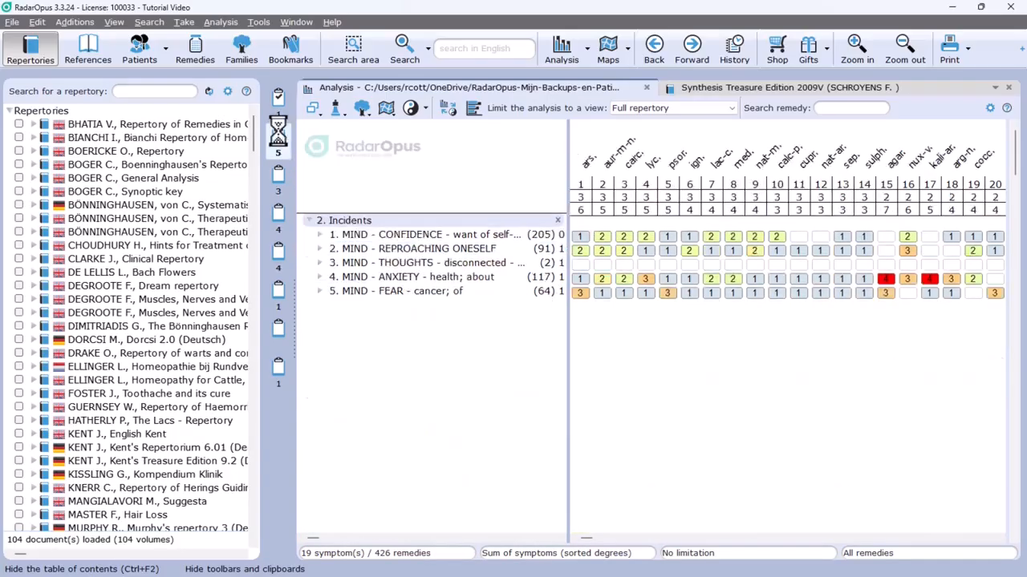